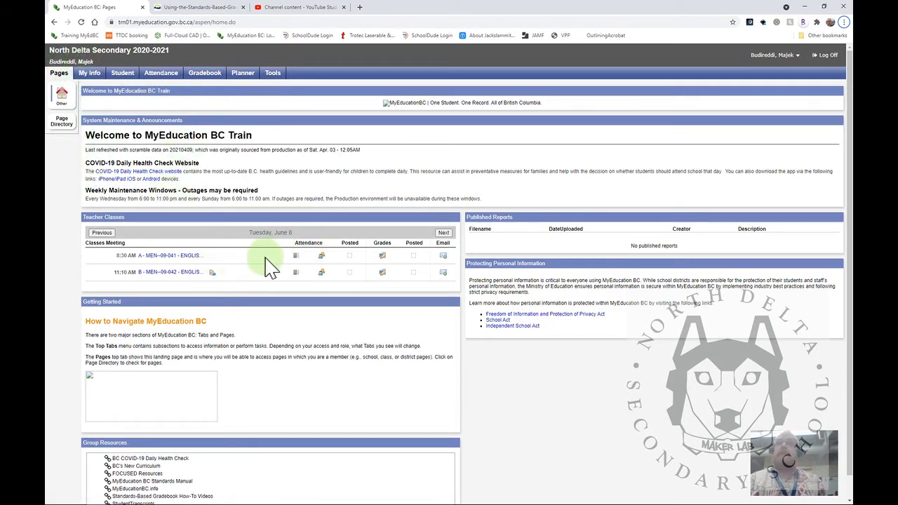
Open the gradebook details of class MEN--09-041, English Language Arts 9, and expand its linked classes and categories
{"action": "left_click", "coordinate": [211, 77]}
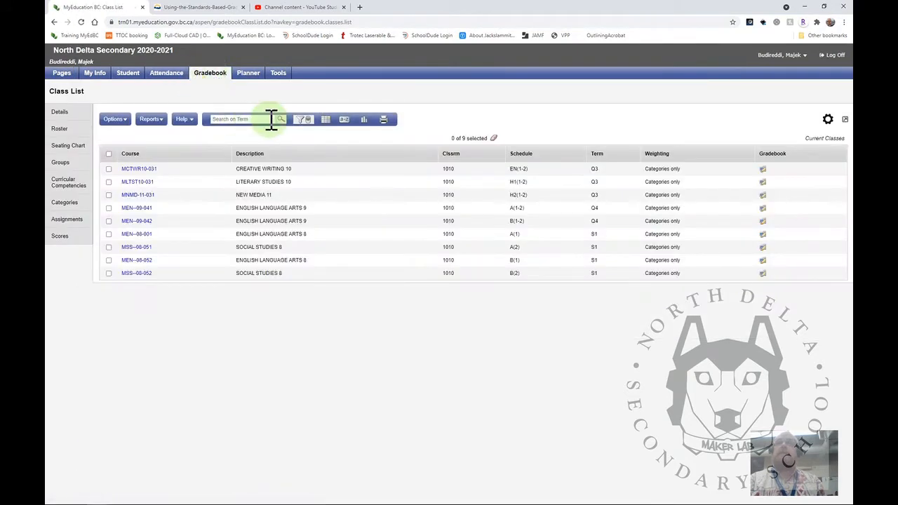
{"action": "left_click", "coordinate": [301, 125]}
{"action": "left_click", "coordinate": [275, 200]}
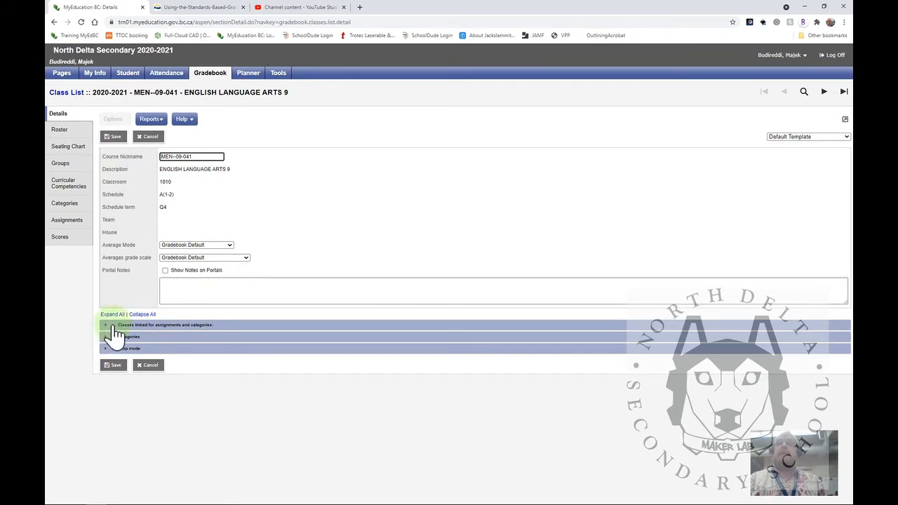
{"action": "left_click", "coordinate": [113, 327]}
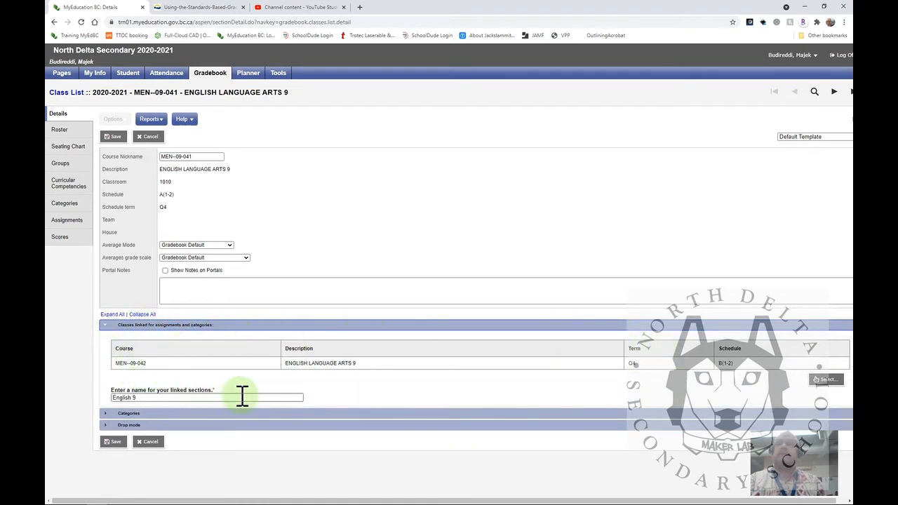
{"action": "left_click", "coordinate": [137, 413]}
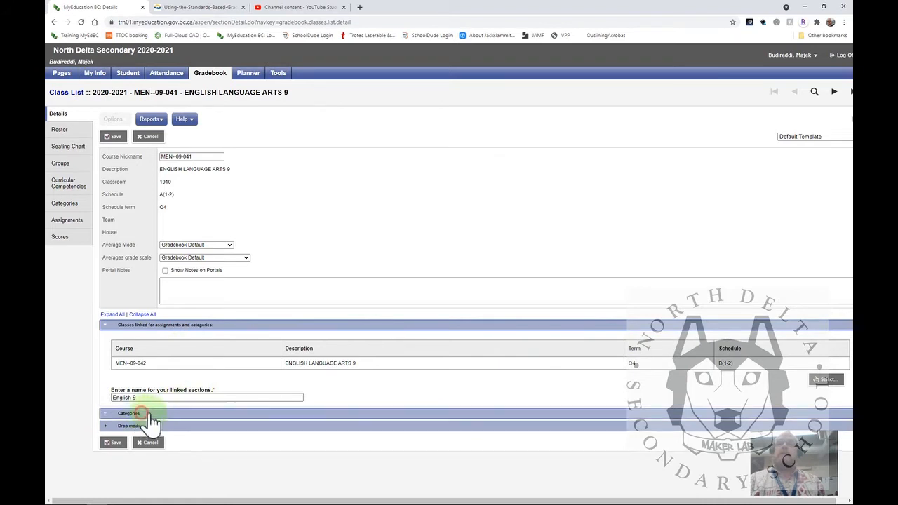
{"action": "scroll", "coordinate": [272, 368], "scroll_direction": "down", "scroll_amount": 1}
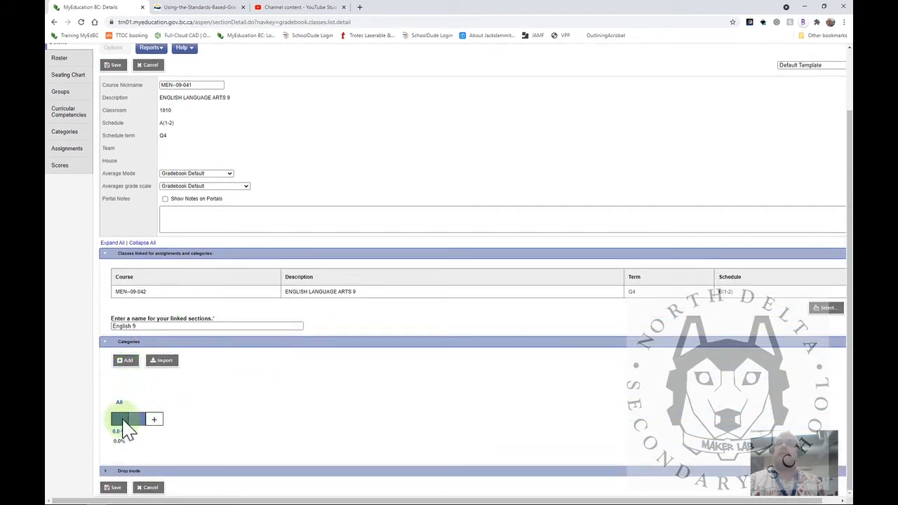
Set the All category's default total points to 100, clear its extra credit points, and save the category
{"action": "left_click", "coordinate": [120, 404]}
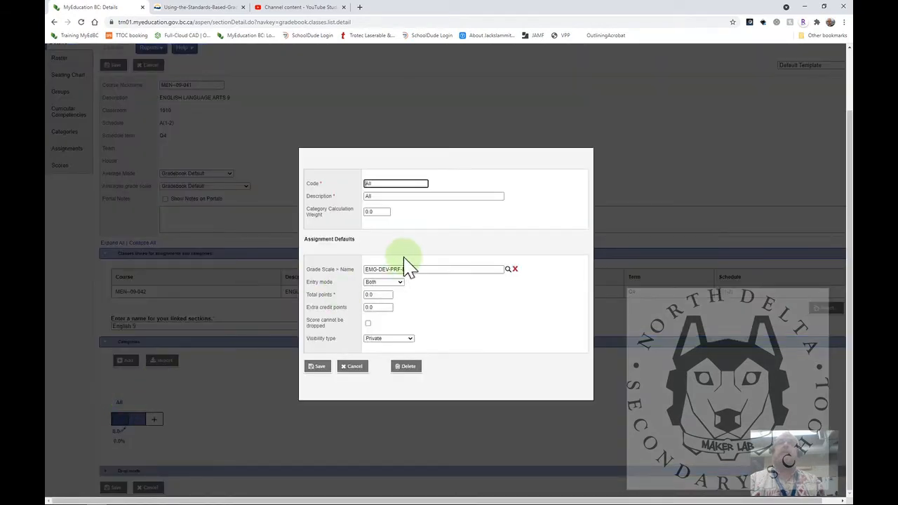
{"action": "left_click", "coordinate": [385, 295]}
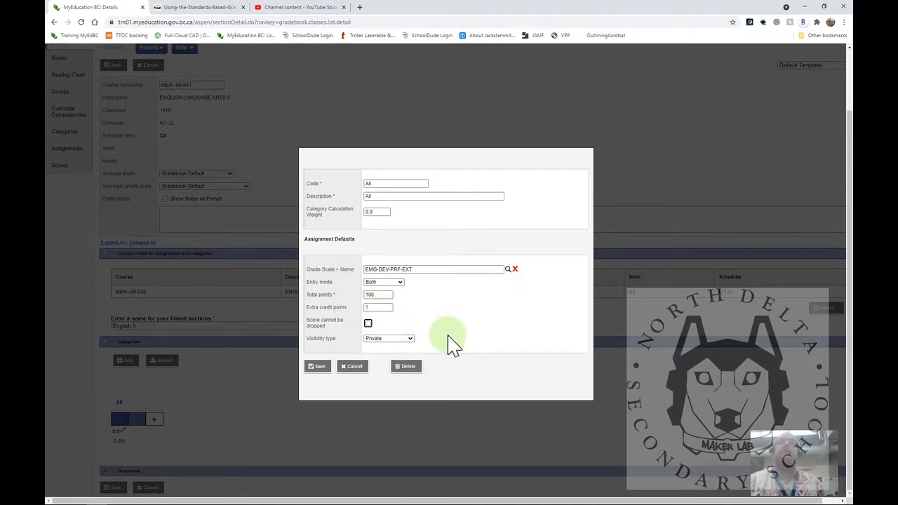
{"action": "left_click", "coordinate": [383, 309]}
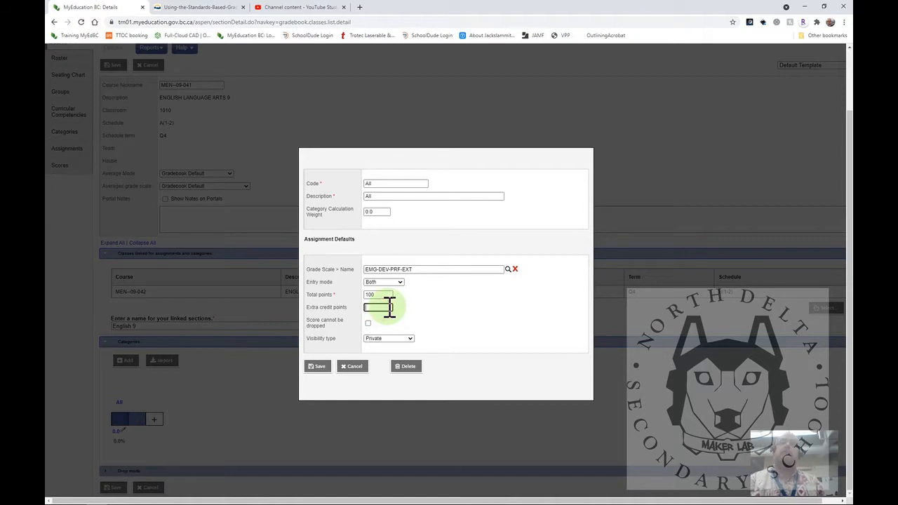
{"action": "key", "text": "BackSpace"}
{"action": "left_click", "coordinate": [317, 367]}
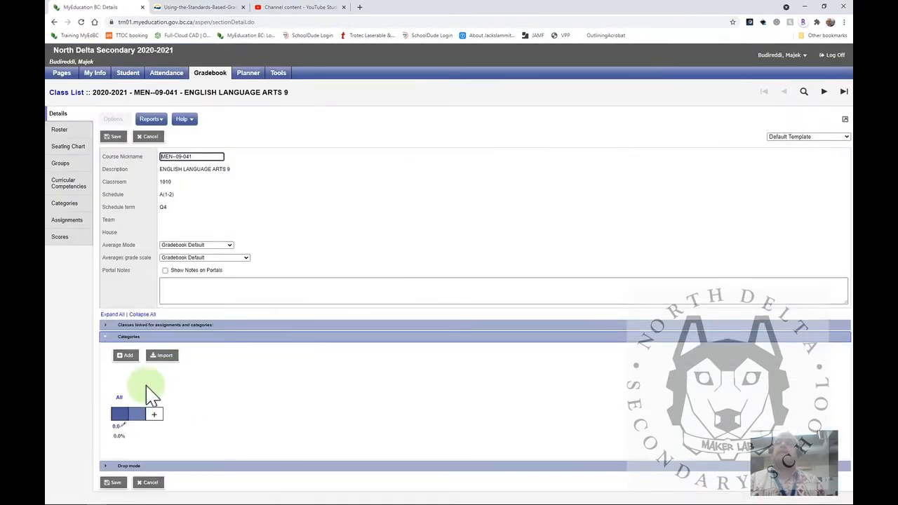
{"action": "left_click", "coordinate": [120, 414]}
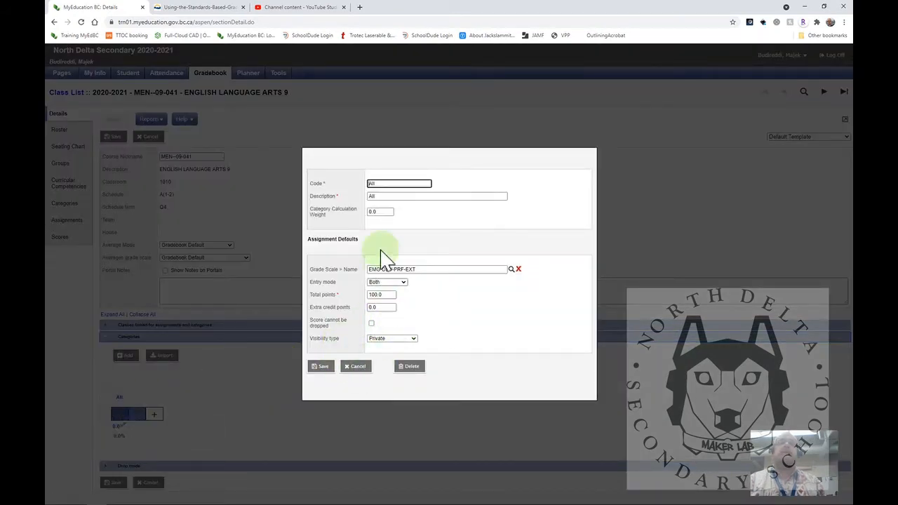
{"action": "left_click", "coordinate": [321, 367]}
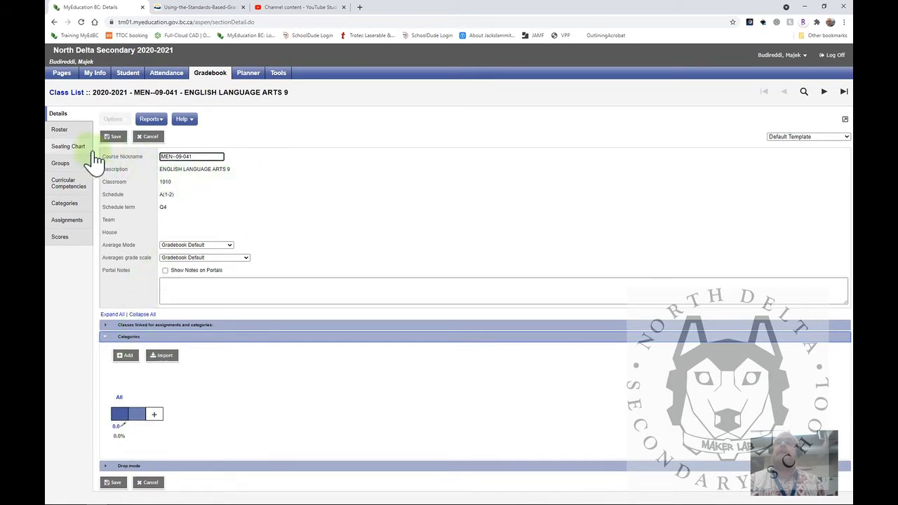
Expand the classes linked for assignments and categories, and leave the class details for the Assignments list
{"action": "left_click", "coordinate": [110, 327]}
{"action": "scroll", "coordinate": [114, 340], "scroll_direction": "down", "scroll_amount": 2}
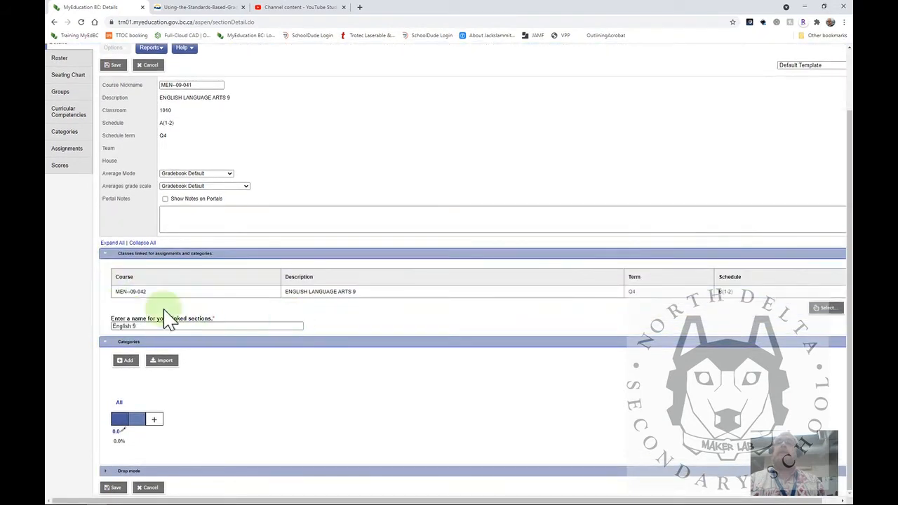
{"action": "left_click", "coordinate": [64, 148]}
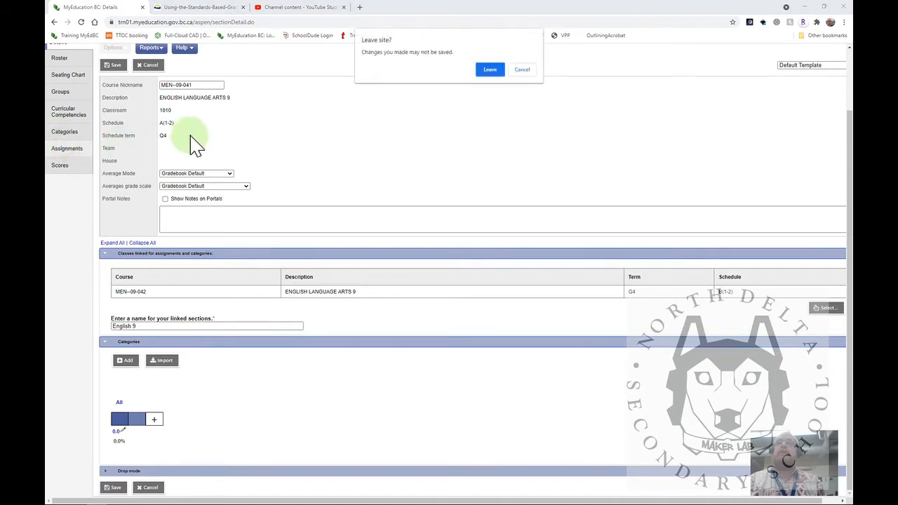
{"action": "left_click", "coordinate": [484, 71]}
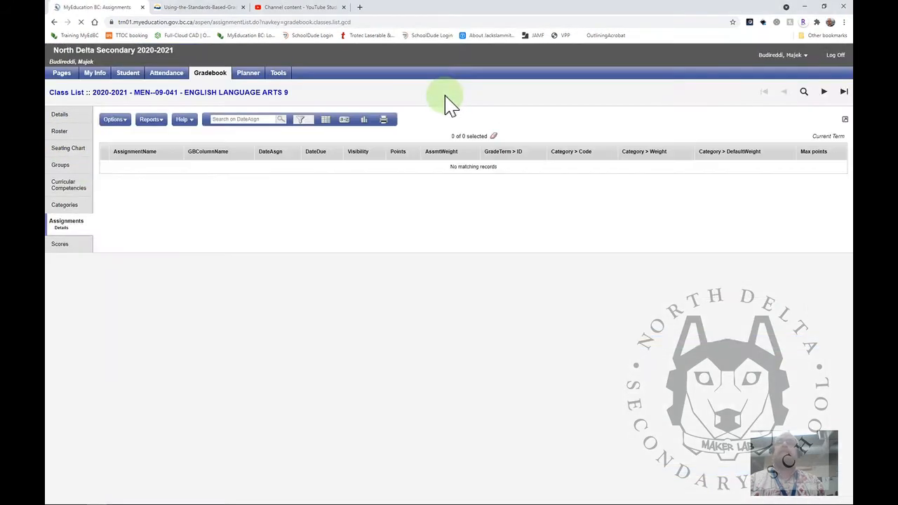
Add an assignment with category All, GB column name Chees, assignment name Cheese rankings and due date 11/06/2021
{"action": "left_click", "coordinate": [128, 129]}
{"action": "left_click", "coordinate": [139, 135]}
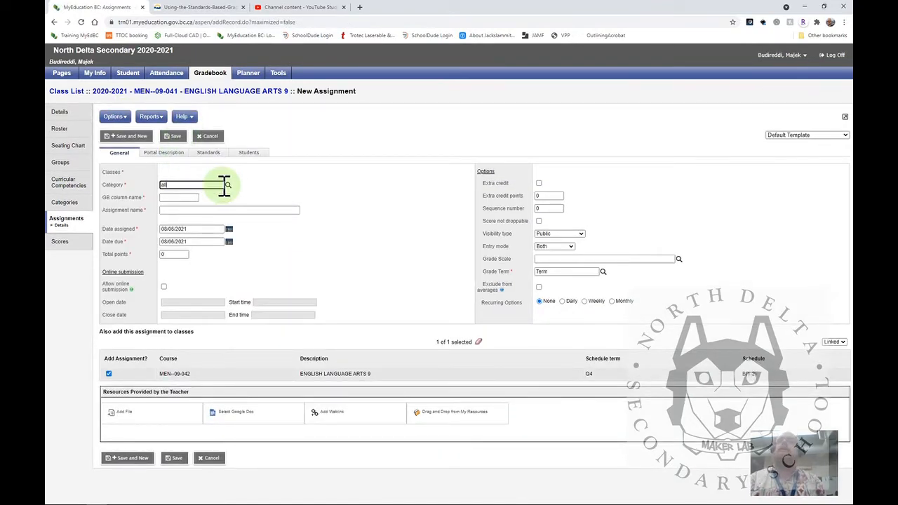
{"action": "key", "text": "Tab"}
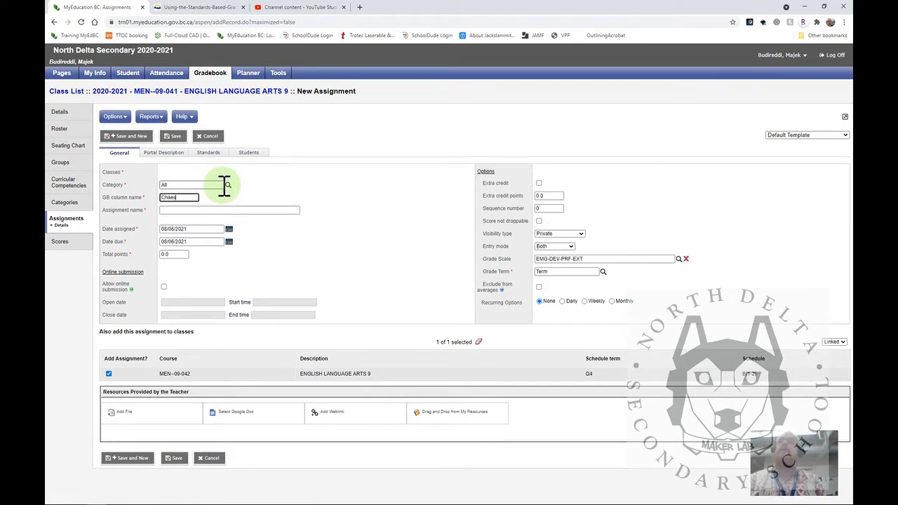
{"action": "key", "text": "Tab"}
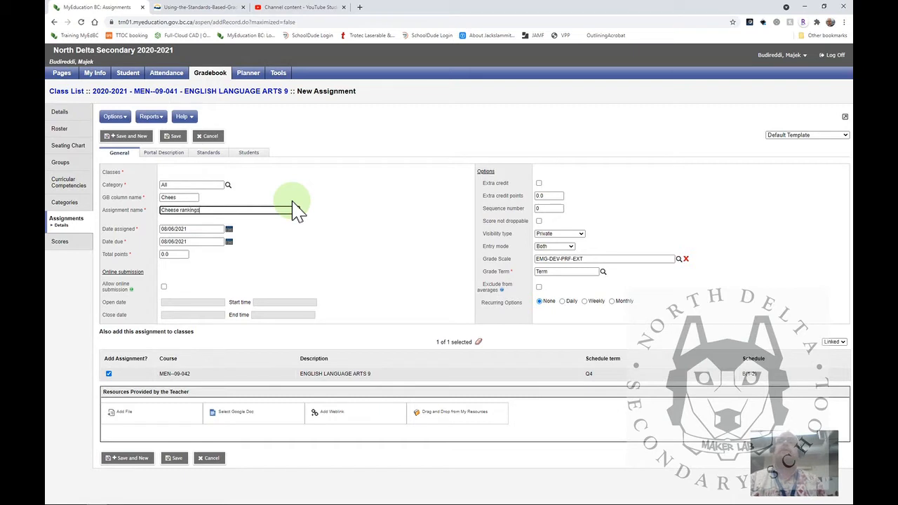
{"action": "left_click", "coordinate": [229, 241]}
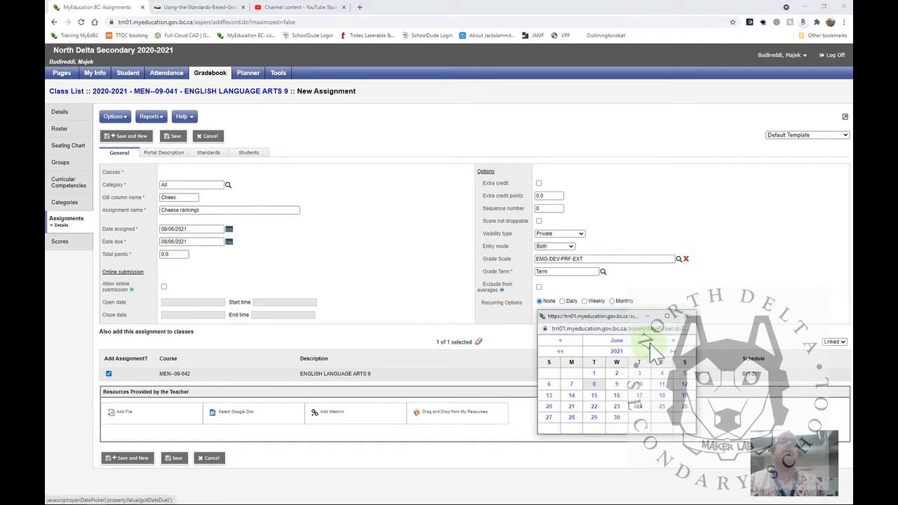
{"action": "left_click", "coordinate": [657, 386]}
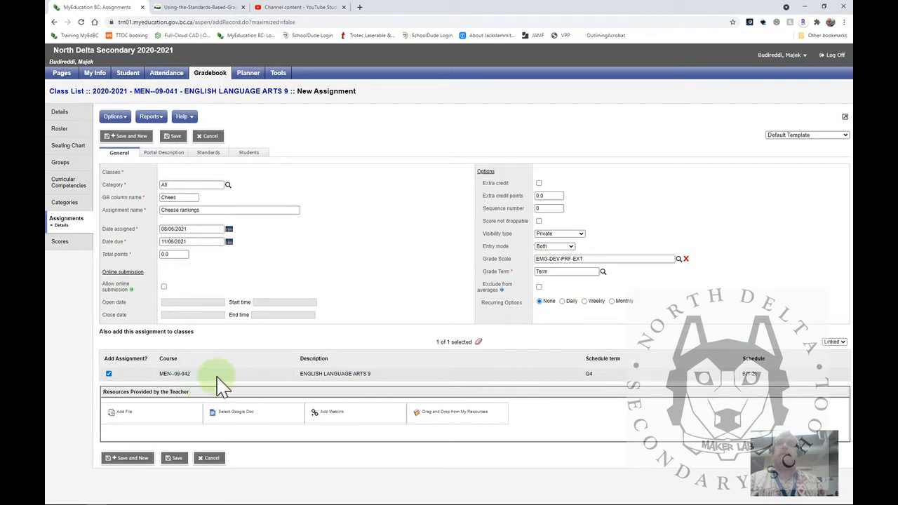
View the assignment's portal description, open the picker for adding multiple reporting standards, and select the All standard
{"action": "left_click", "coordinate": [167, 155]}
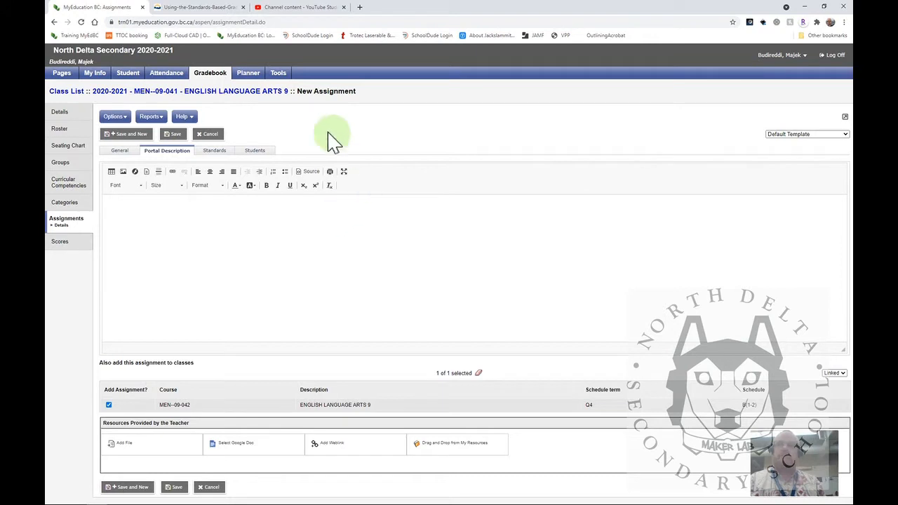
{"action": "left_click", "coordinate": [219, 152]}
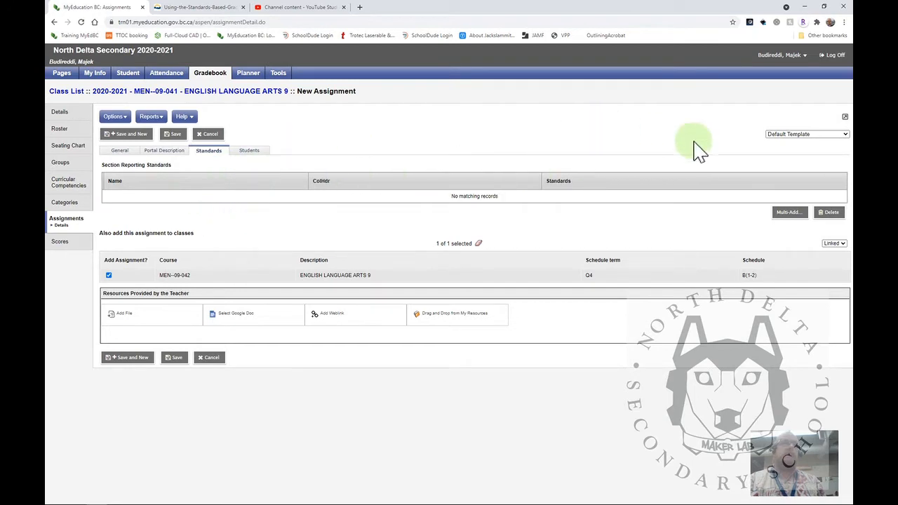
{"action": "left_click", "coordinate": [789, 212]}
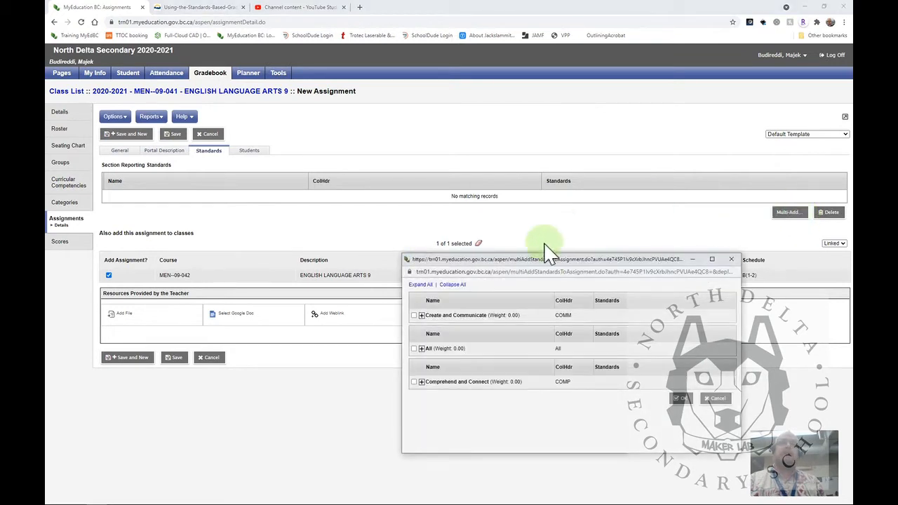
{"action": "left_click_drag", "start_coordinate": [544, 259], "coordinate": [443, 137]}
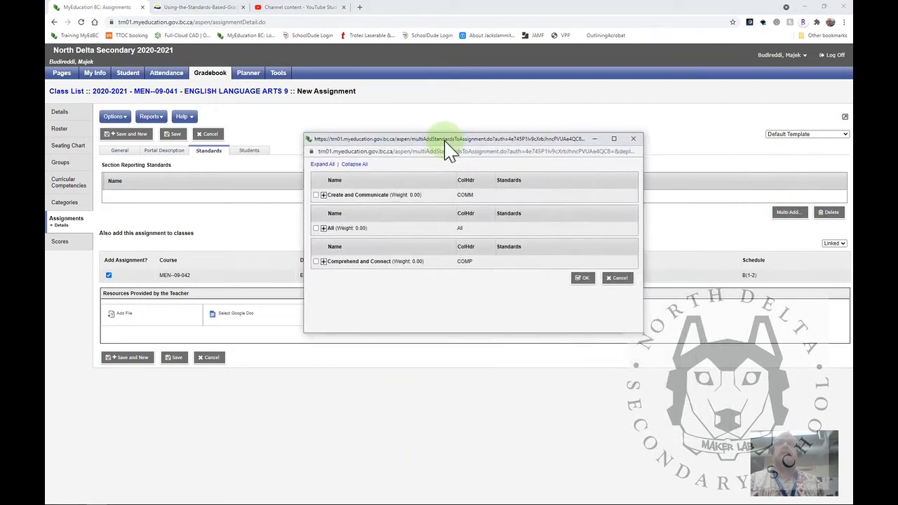
{"action": "left_click", "coordinate": [320, 225]}
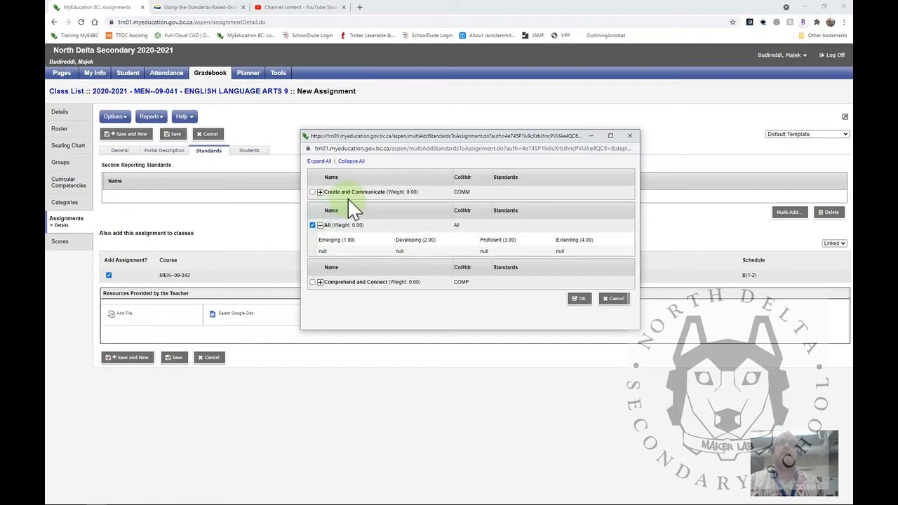
Under Create and Communicate, select the standards Use increasing repertoire of conventions and Express an opinion and support it with credible evidence
{"action": "left_click", "coordinate": [322, 193]}
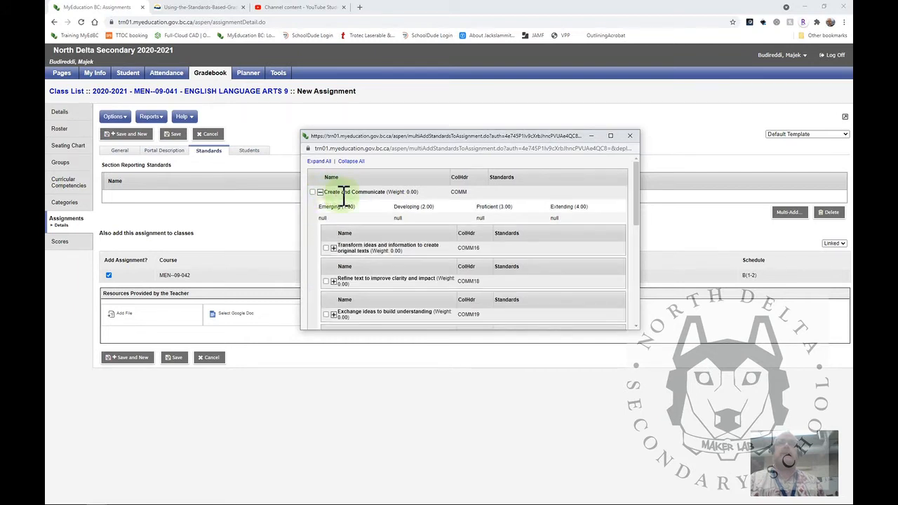
{"action": "scroll", "coordinate": [394, 217], "scroll_direction": "down", "scroll_amount": 1}
{"action": "scroll", "coordinate": [395, 216], "scroll_direction": "down", "scroll_amount": 1}
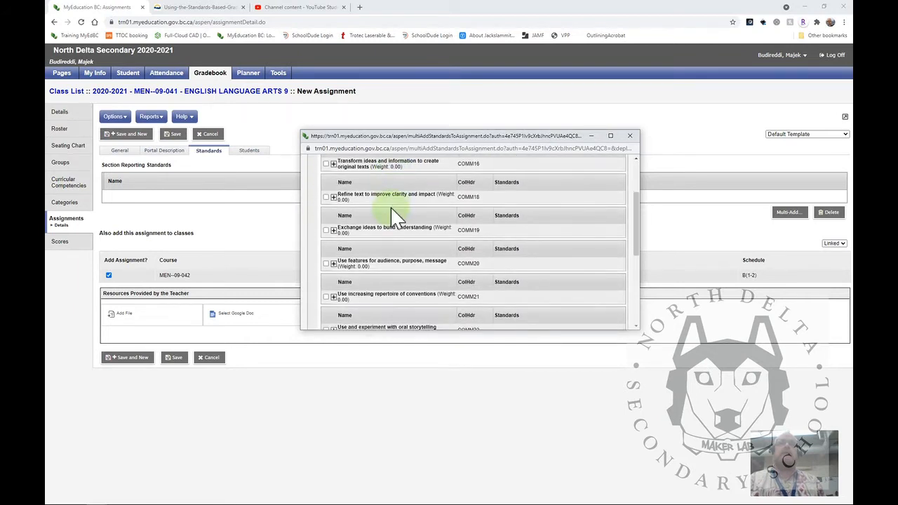
{"action": "scroll", "coordinate": [412, 226], "scroll_direction": "down", "scroll_amount": 1}
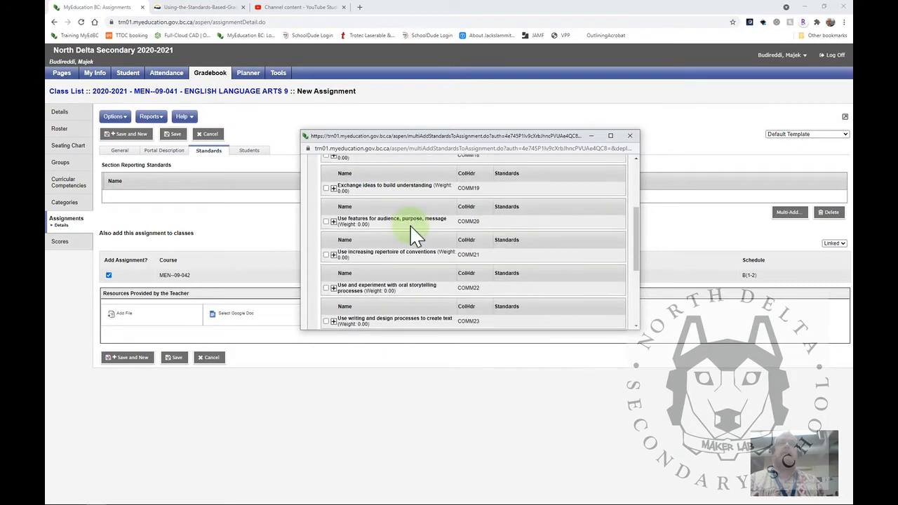
{"action": "scroll", "coordinate": [412, 236], "scroll_direction": "up", "scroll_amount": 1}
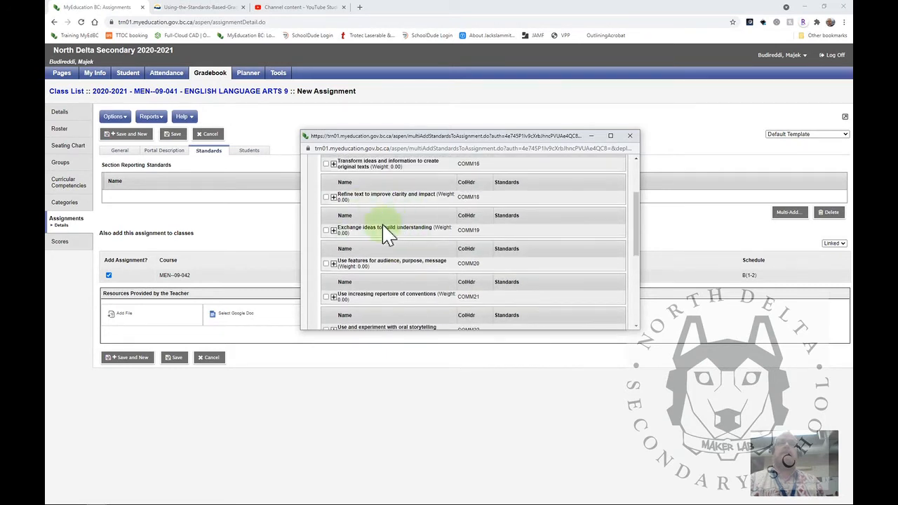
{"action": "scroll", "coordinate": [377, 229], "scroll_direction": "up", "scroll_amount": 1}
{"action": "scroll", "coordinate": [354, 215], "scroll_direction": "down", "scroll_amount": 2}
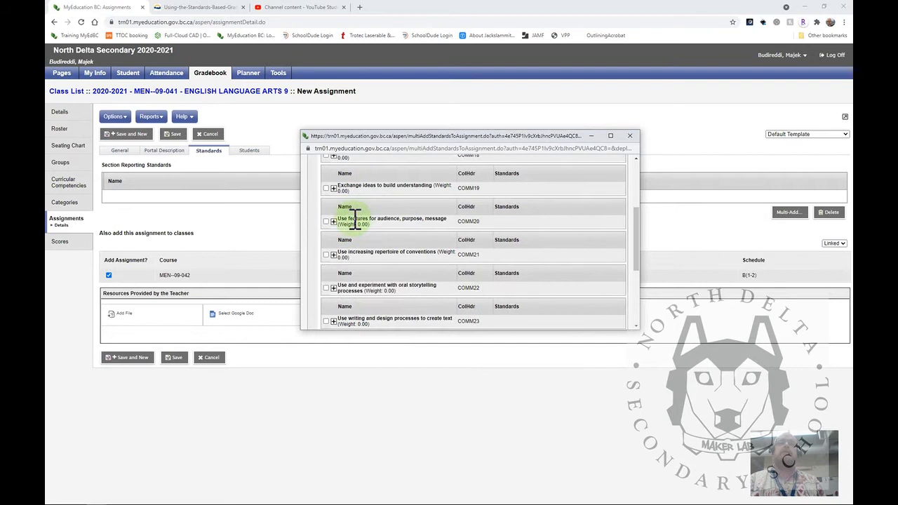
{"action": "left_click", "coordinate": [325, 255]}
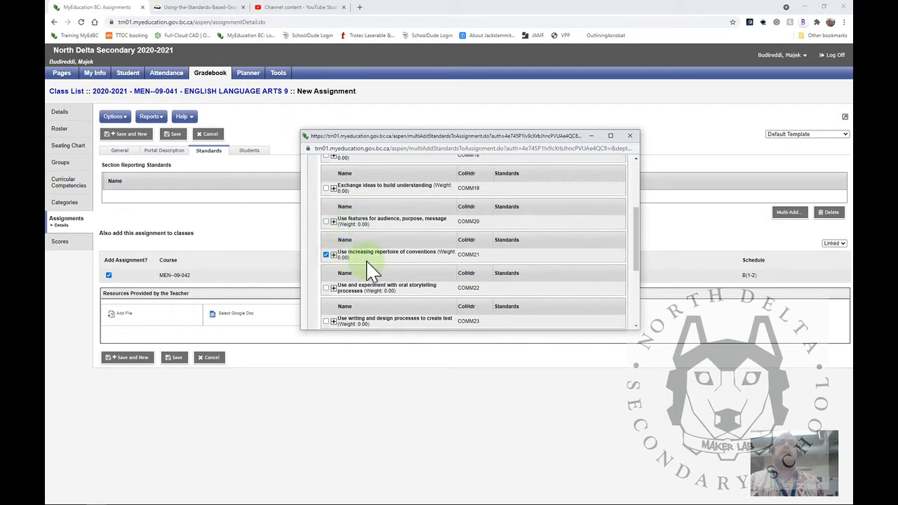
{"action": "scroll", "coordinate": [330, 256], "scroll_direction": "down", "scroll_amount": 2}
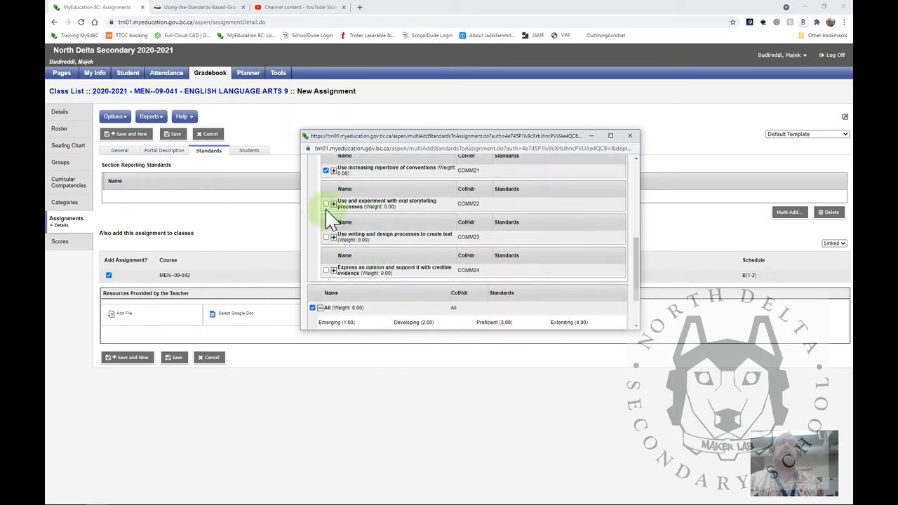
{"action": "left_click", "coordinate": [325, 270]}
{"action": "scroll", "coordinate": [395, 260], "scroll_direction": "down", "scroll_amount": 2}
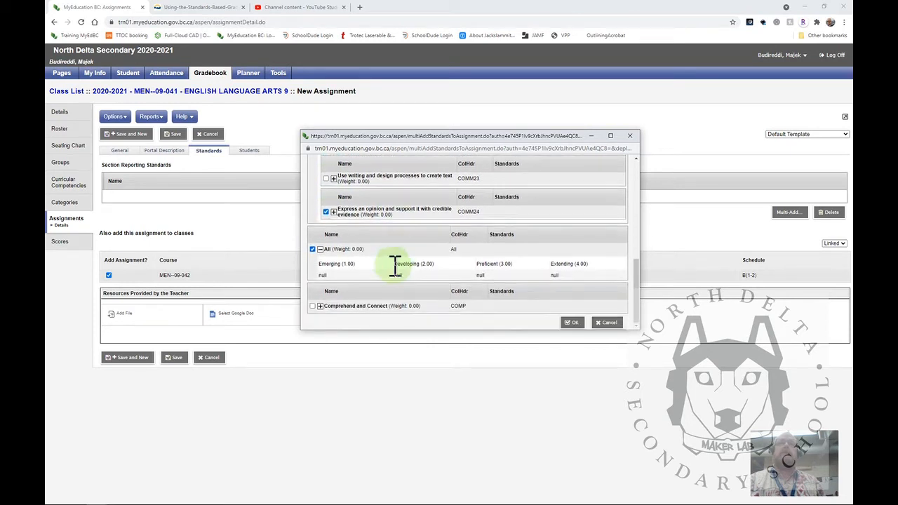
Under Comprehend and Connect, select Synthesize ideas to build understanding, and add the chosen standards to the assignment
{"action": "left_click", "coordinate": [320, 306]}
{"action": "scroll", "coordinate": [411, 287], "scroll_direction": "down", "scroll_amount": 5}
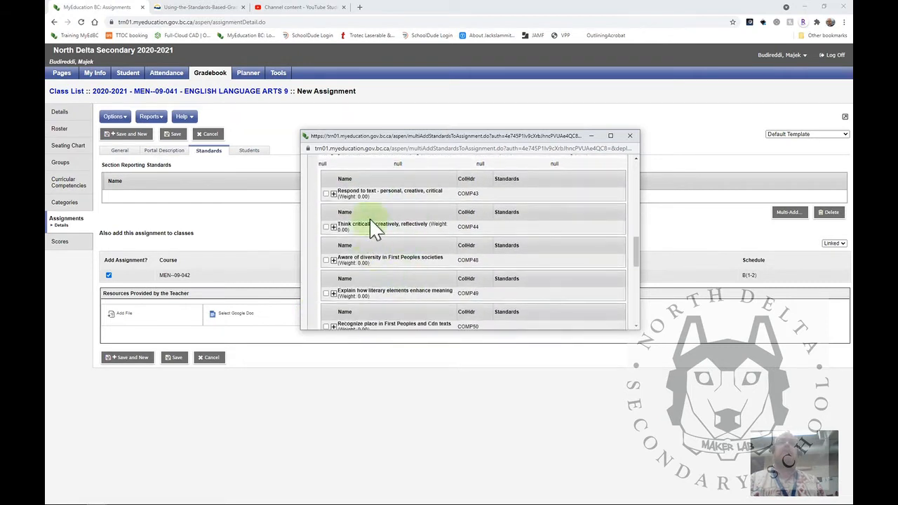
{"action": "scroll", "coordinate": [364, 204], "scroll_direction": "up", "scroll_amount": 3}
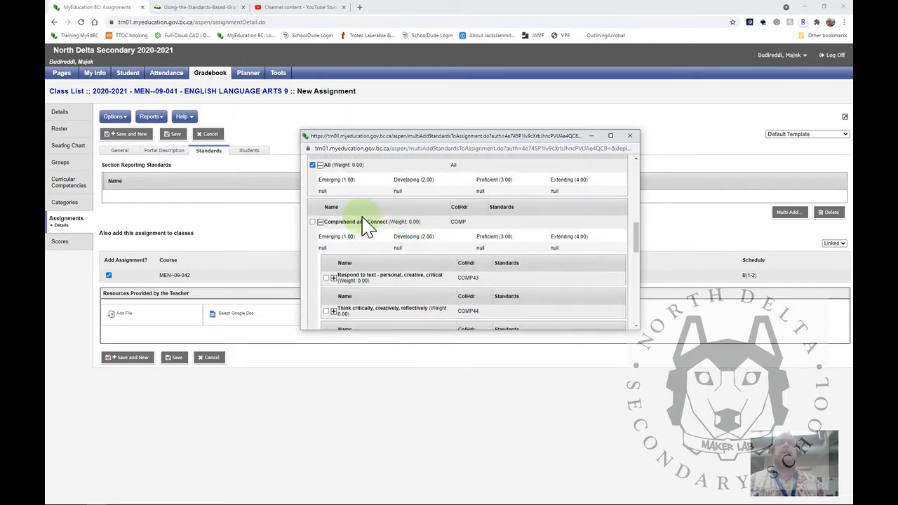
{"action": "scroll", "coordinate": [406, 263], "scroll_direction": "down", "scroll_amount": 8}
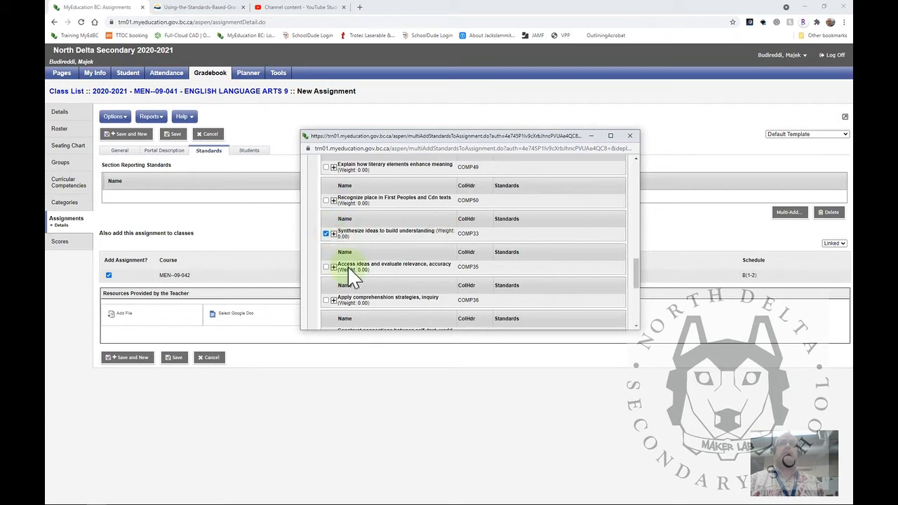
{"action": "scroll", "coordinate": [393, 273], "scroll_direction": "down", "scroll_amount": 4}
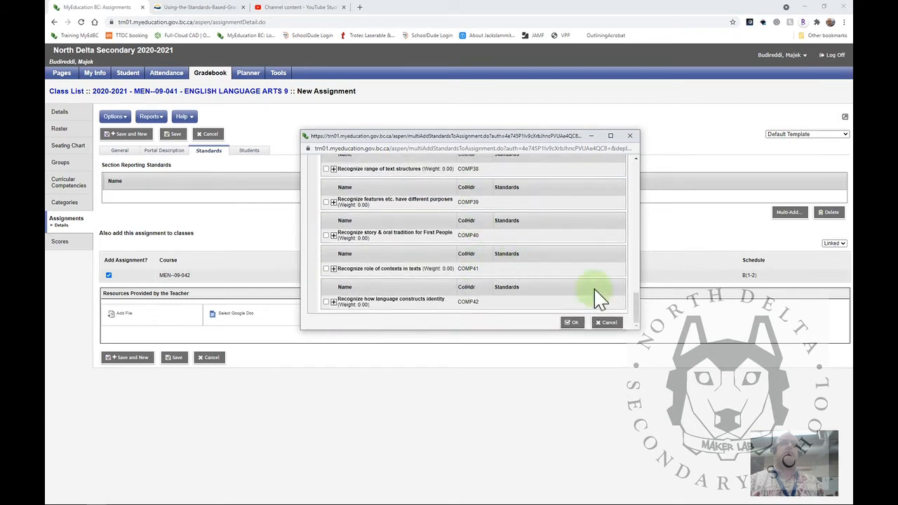
{"action": "left_click", "coordinate": [572, 322]}
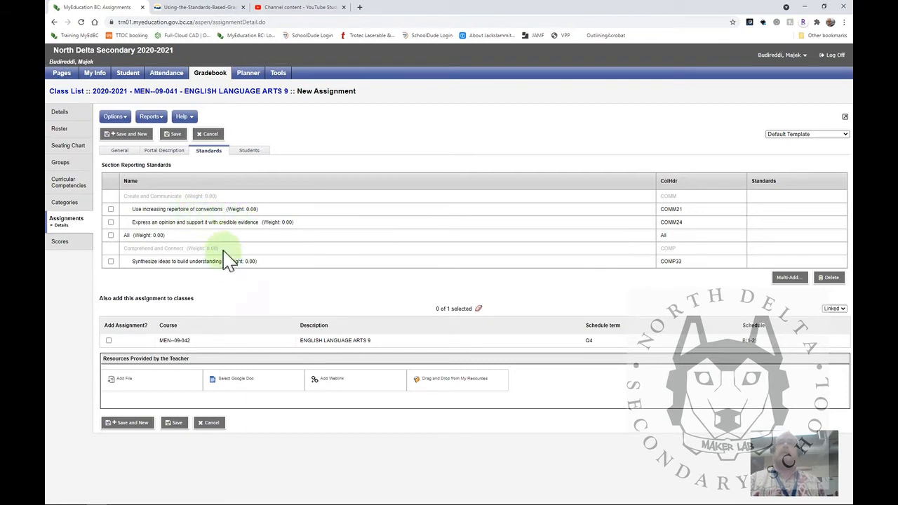
Set the Cheese rankings assignment's total points to 4 and save it, with linked class MEN--09-042 included
{"action": "left_click", "coordinate": [124, 152]}
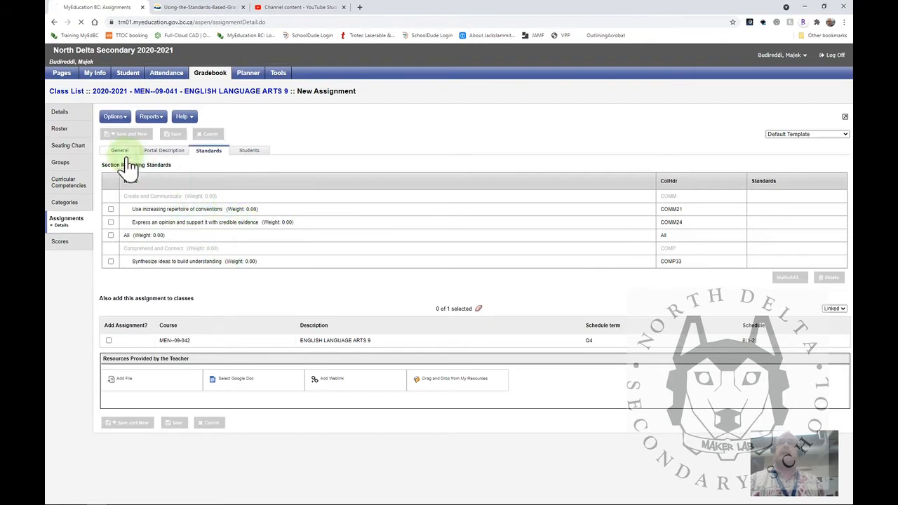
{"action": "left_click", "coordinate": [177, 254]}
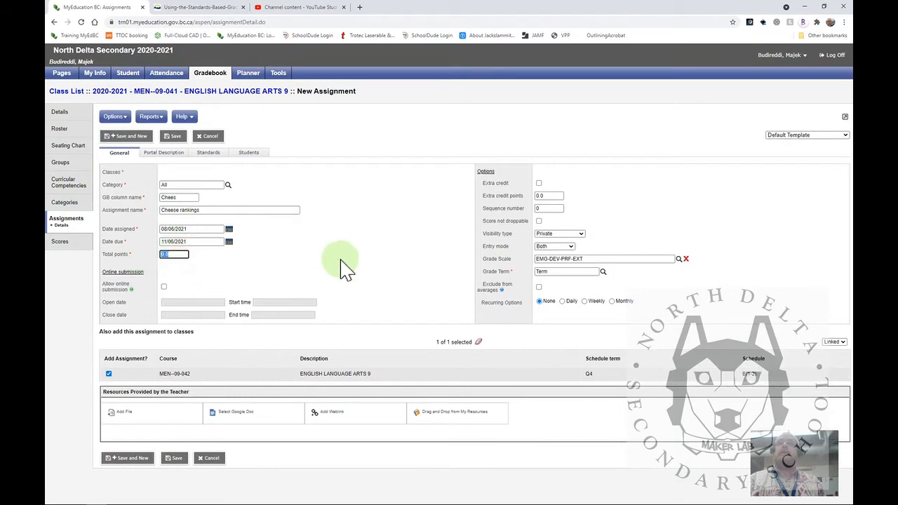
{"action": "type", "text": "4"}
{"action": "left_click", "coordinate": [419, 294]}
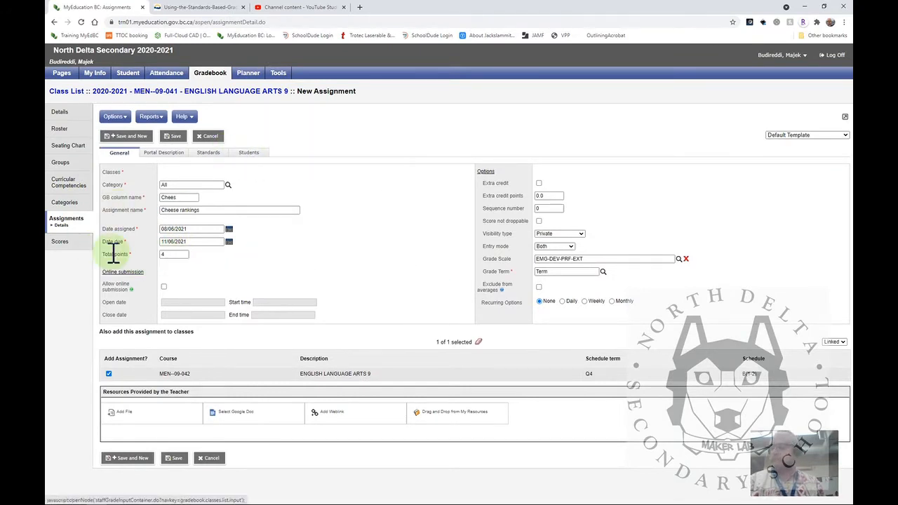
{"action": "left_click", "coordinate": [173, 458]}
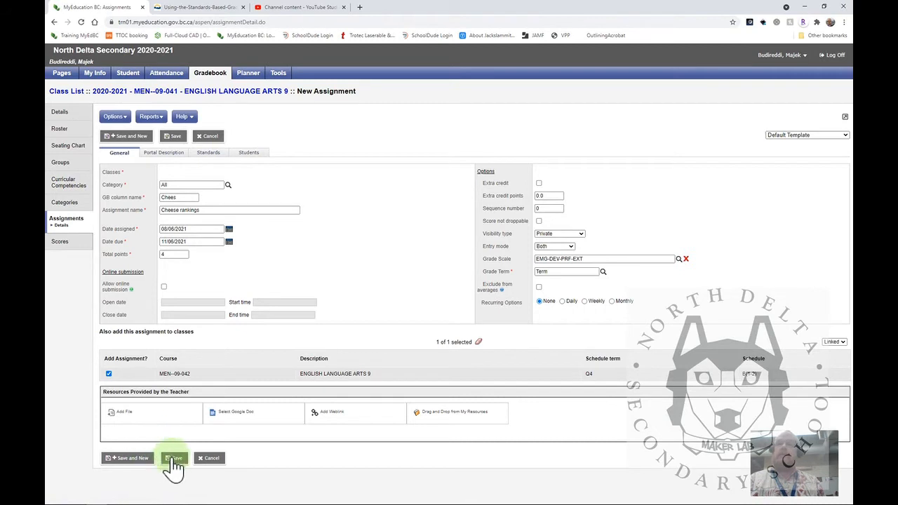
{"action": "left_click", "coordinate": [174, 458]}
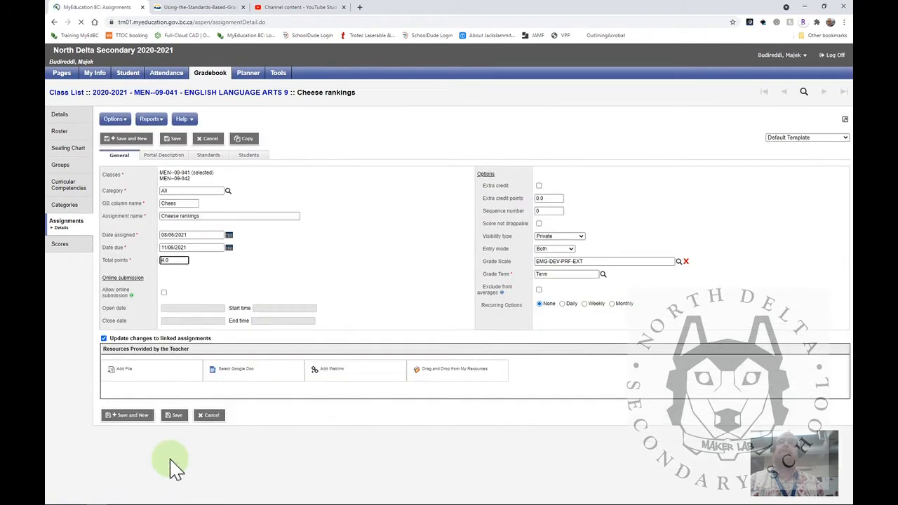
{"action": "left_click", "coordinate": [448, 124]}
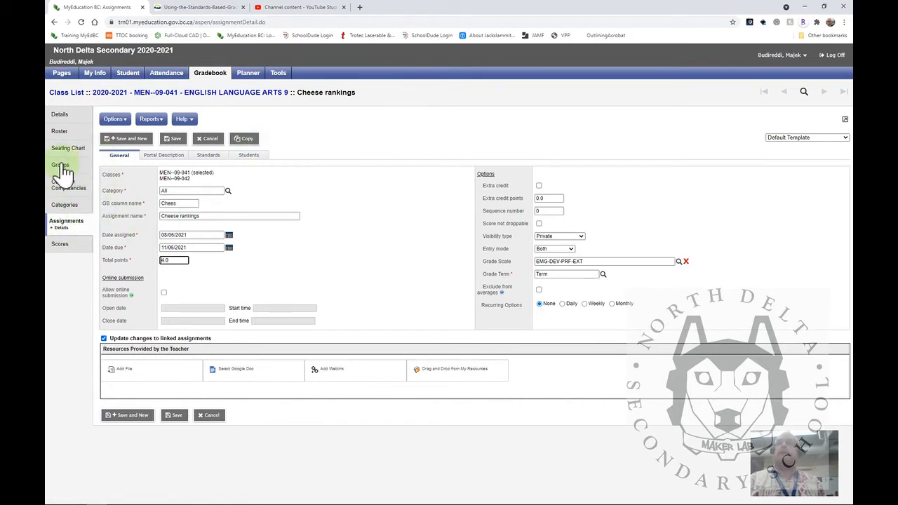
Open the class scores in the Traditional view with the grade columns set to Post Columns - Term
{"action": "left_click", "coordinate": [62, 246]}
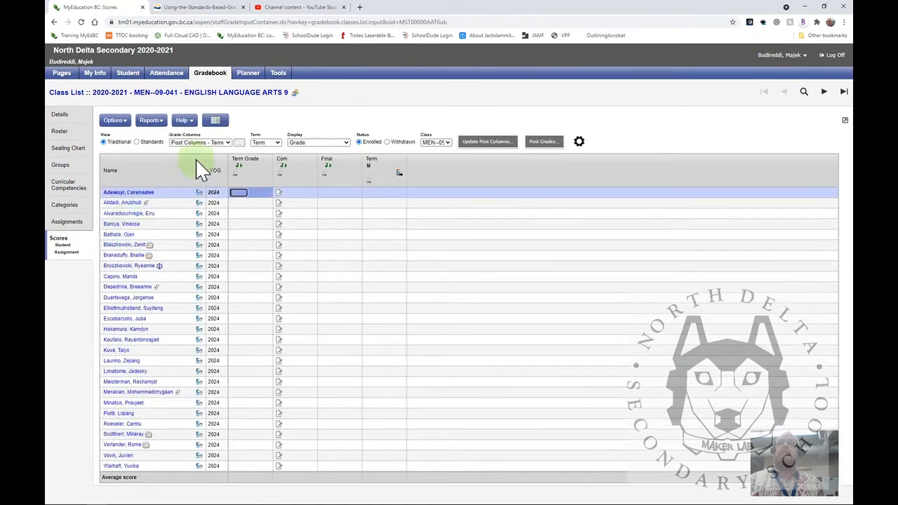
{"action": "left_click", "coordinate": [226, 143]}
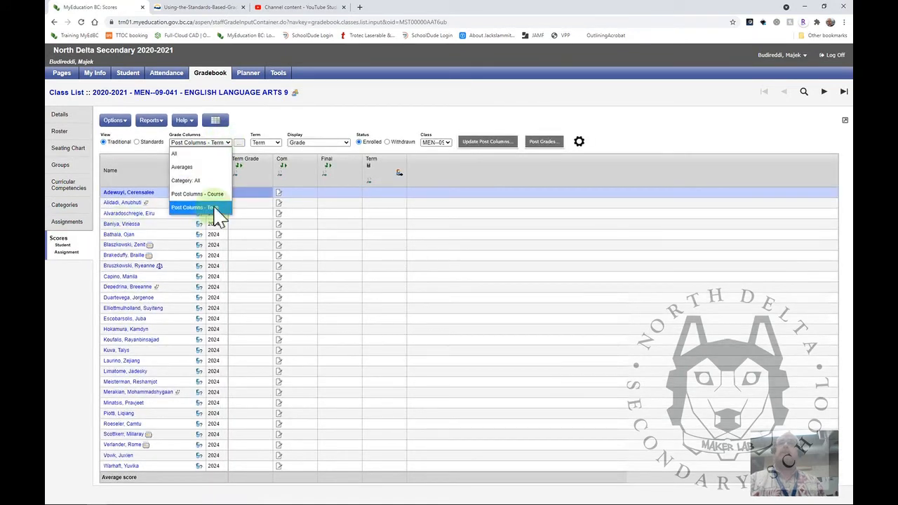
{"action": "left_click", "coordinate": [214, 207]}
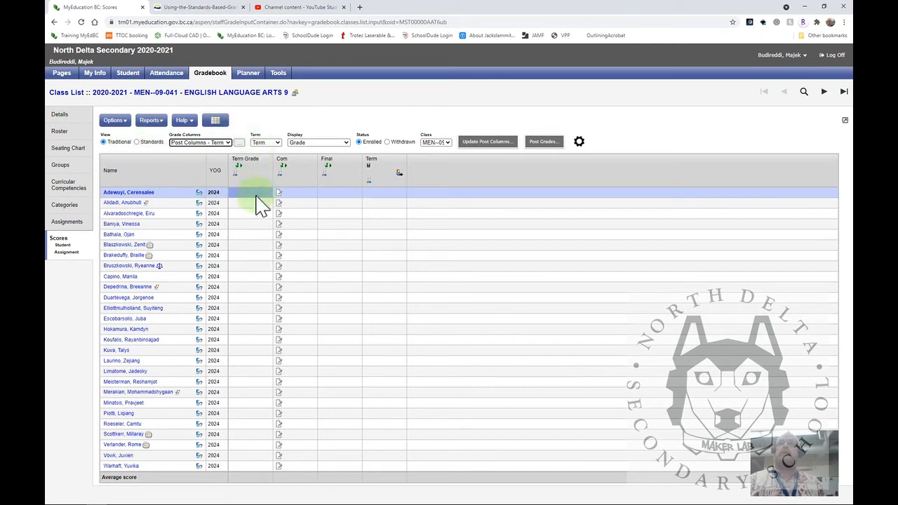
Switch the class scores to the Standards view for the Access ideas and evaluate relevance, accuracy standard
{"action": "left_click", "coordinate": [136, 142]}
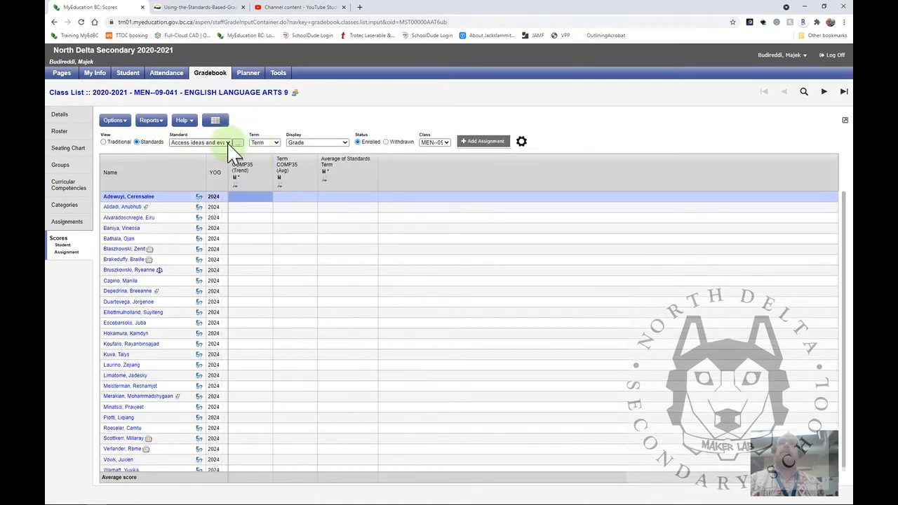
{"action": "left_click", "coordinate": [228, 143]}
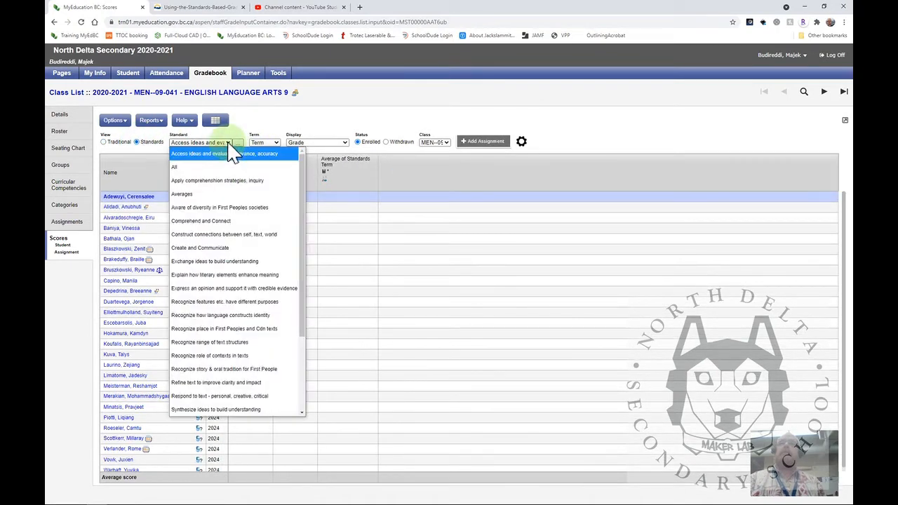
{"action": "left_click", "coordinate": [232, 153]}
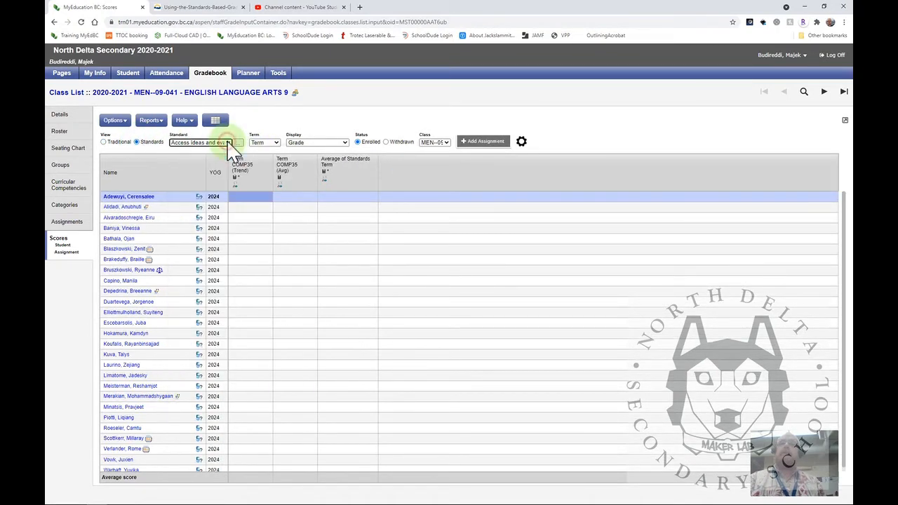
Open the first student's single view for the All standard and select the Cheese rankings score cell under All
{"action": "left_click", "coordinate": [135, 198]}
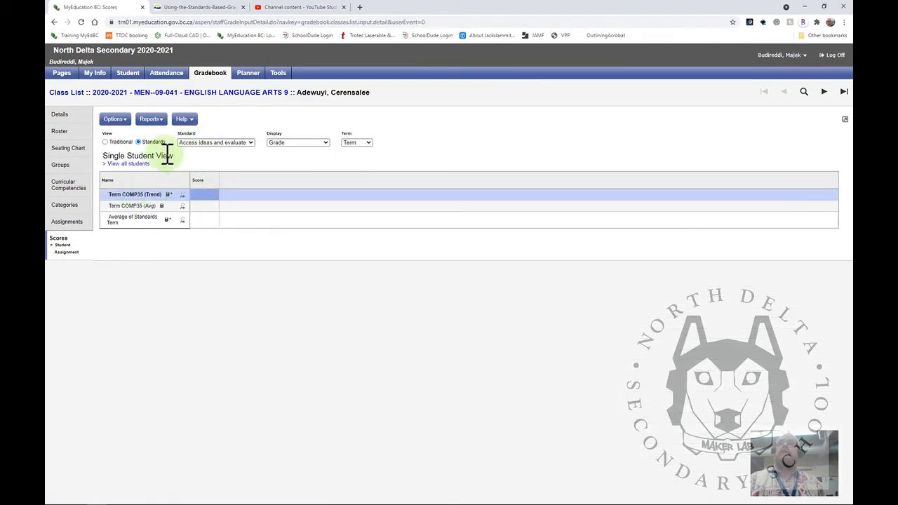
{"action": "left_click", "coordinate": [249, 143]}
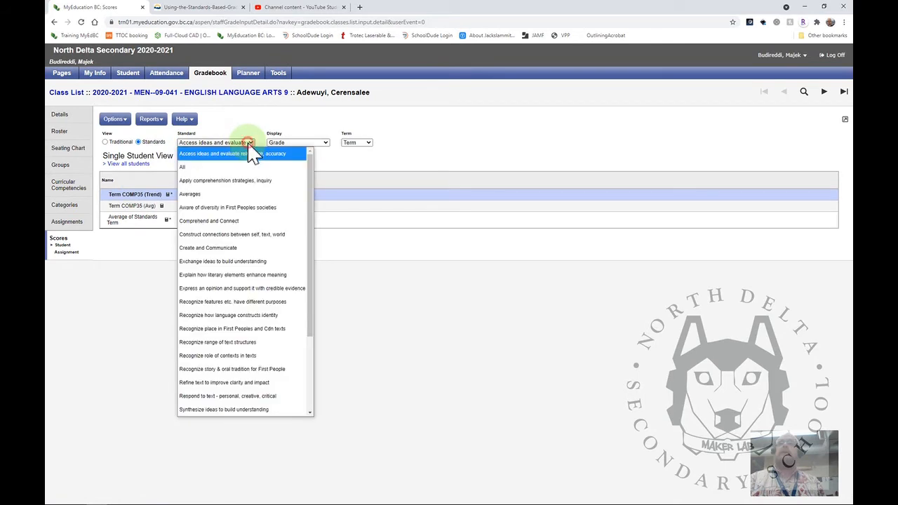
{"action": "left_click", "coordinate": [211, 167]}
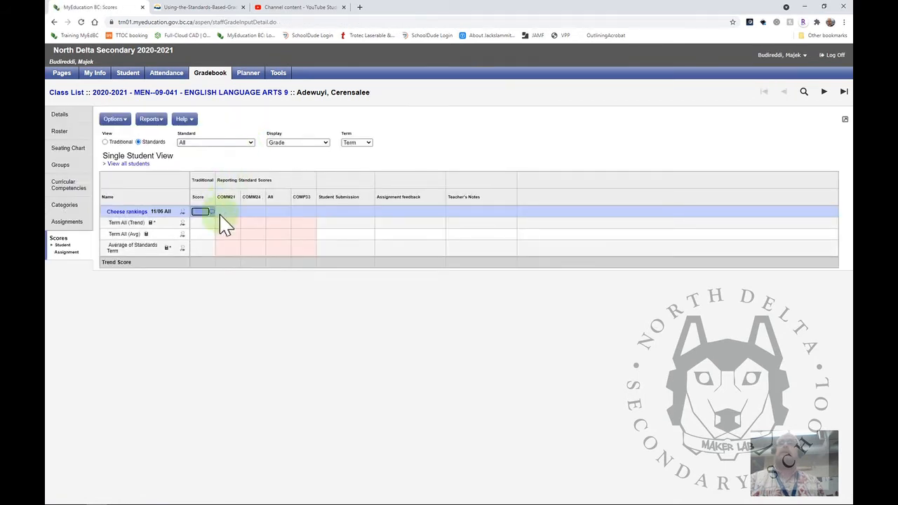
{"action": "left_click", "coordinate": [277, 207]}
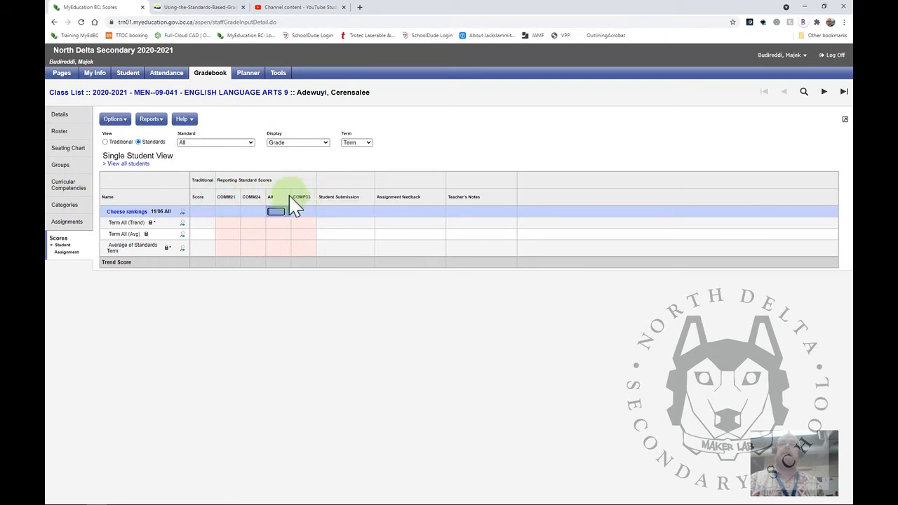
Start a new curricular competency named Use of handtools with column header HDTL and rubric rating scale 05 - EMG-DEV-PRF-EXT
{"action": "left_click", "coordinate": [70, 193]}
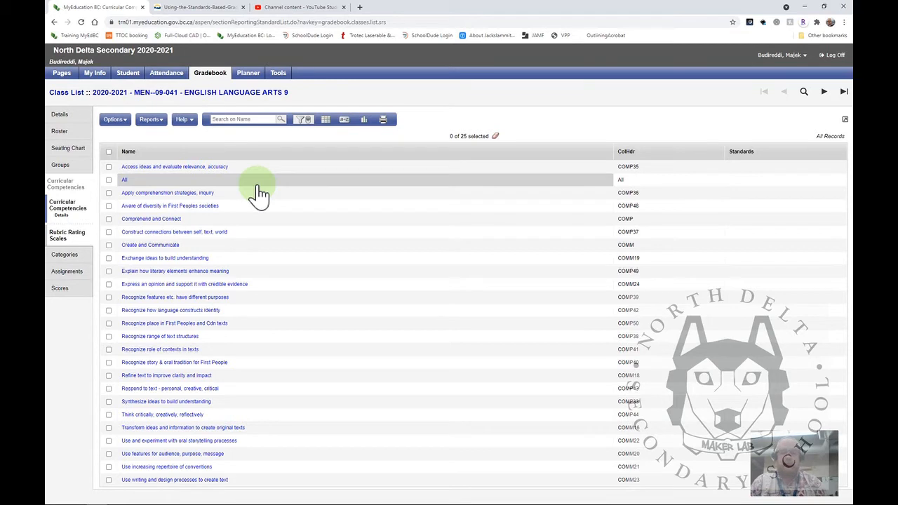
{"action": "left_click", "coordinate": [123, 122]}
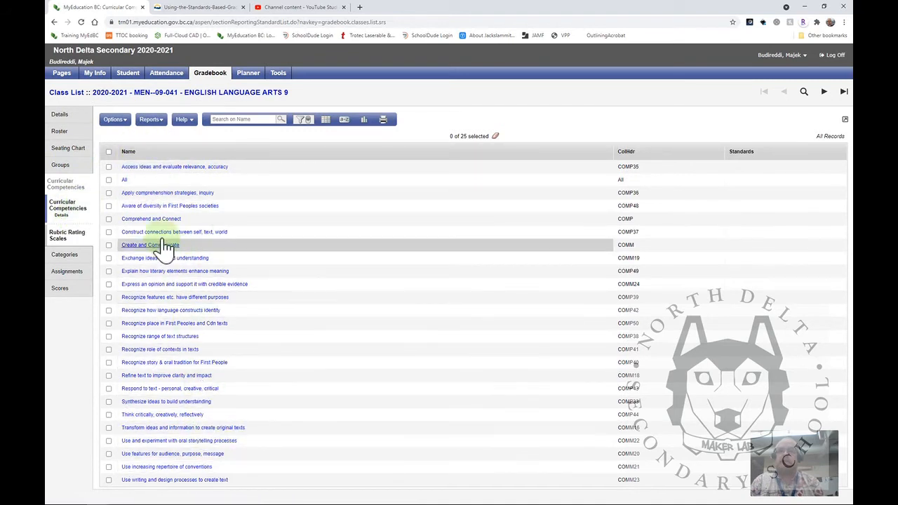
{"action": "left_click", "coordinate": [127, 123]}
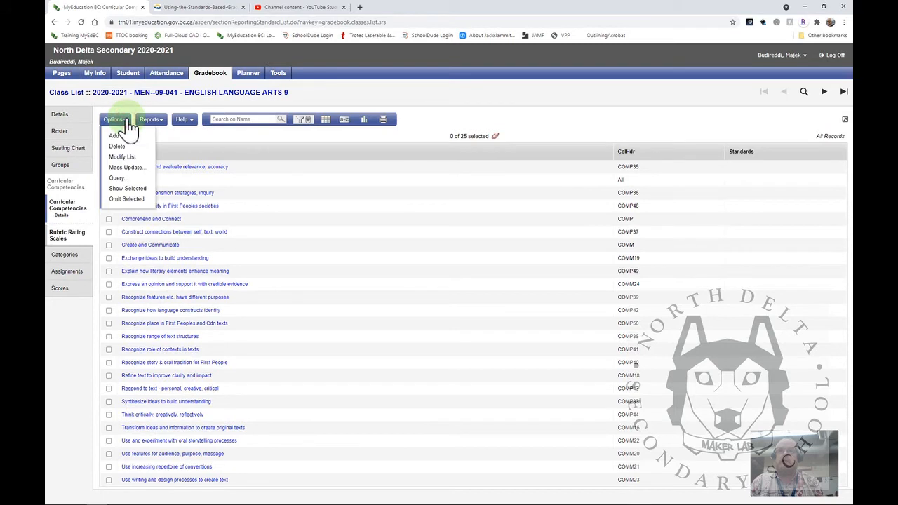
{"action": "left_click", "coordinate": [119, 136]}
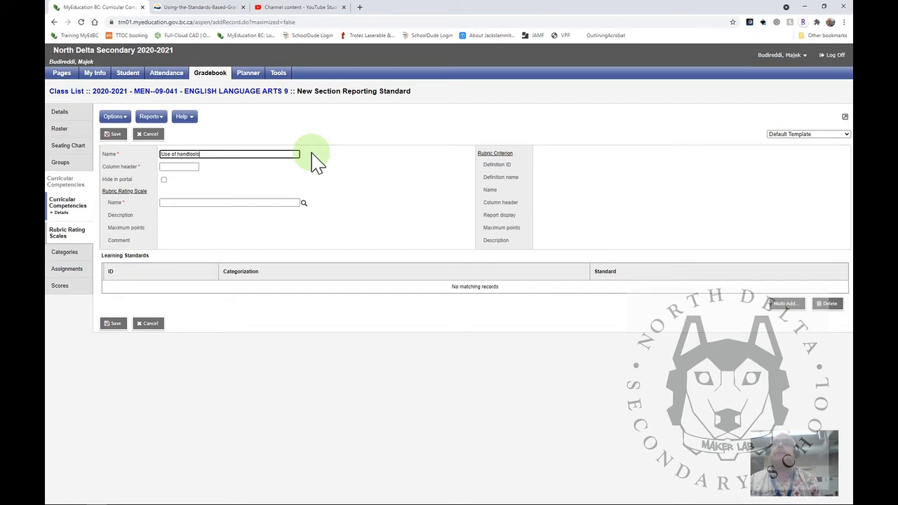
{"action": "left_click", "coordinate": [179, 167]}
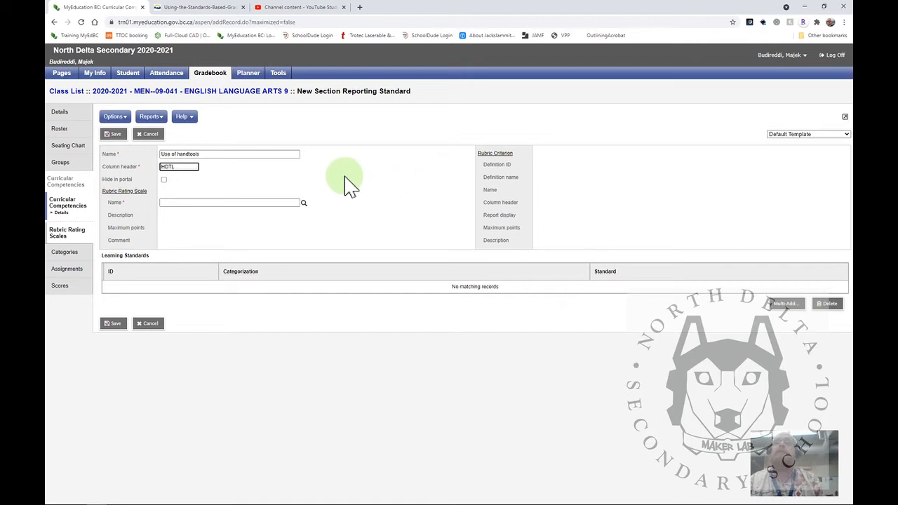
{"action": "left_click", "coordinate": [303, 204]}
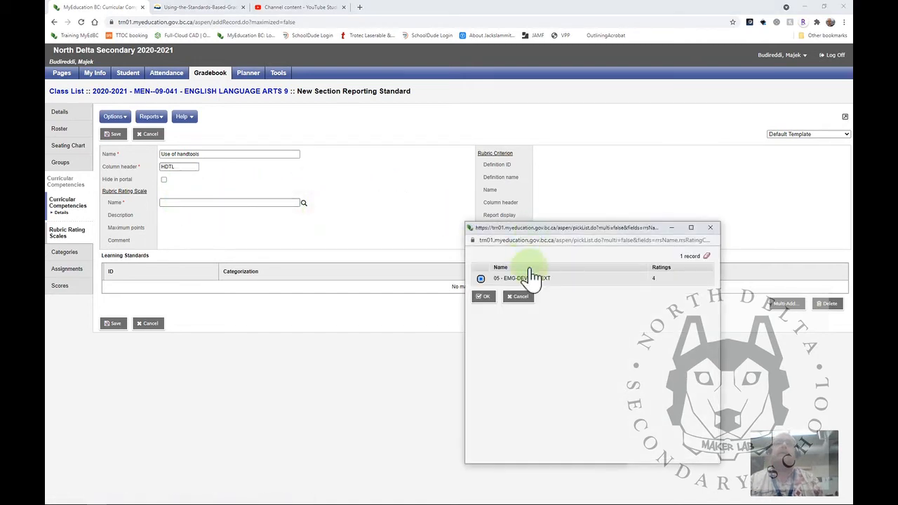
{"action": "left_click", "coordinate": [487, 297]}
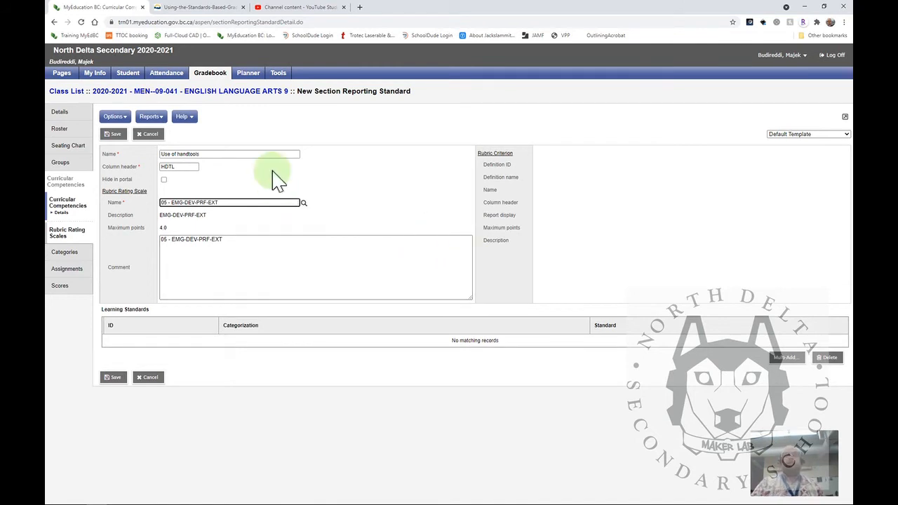
{"action": "type", "text": "TL"}
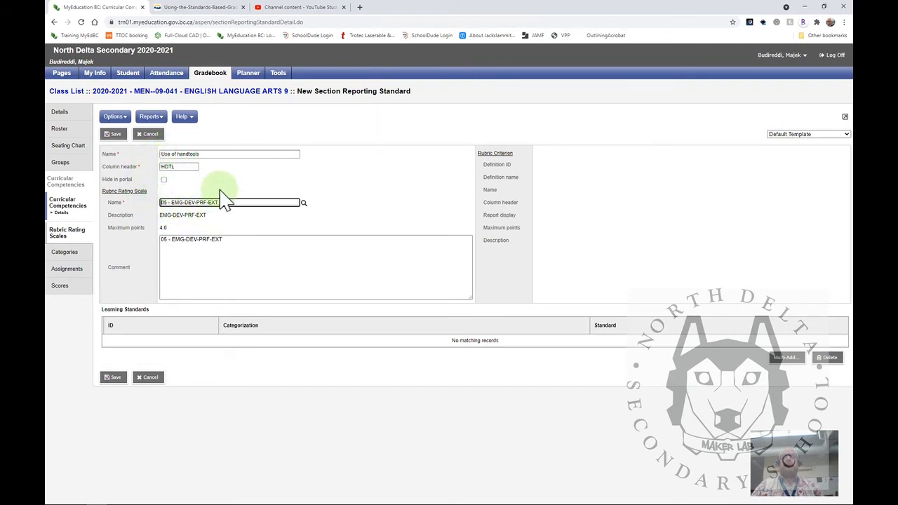
Rename the new competency Use of Quotations and set its column header to Quot
{"action": "left_click_drag", "start_coordinate": [219, 155], "coordinate": [151, 160]}
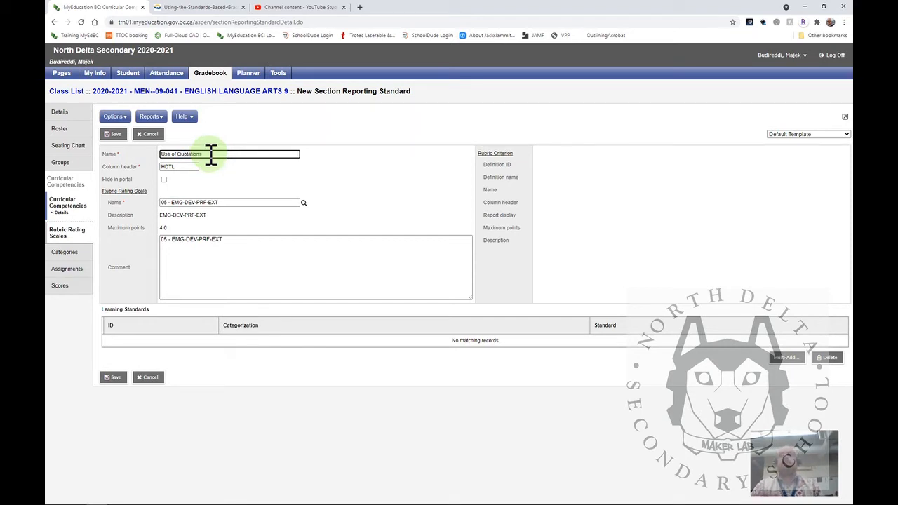
{"action": "key", "text": "Tab"}
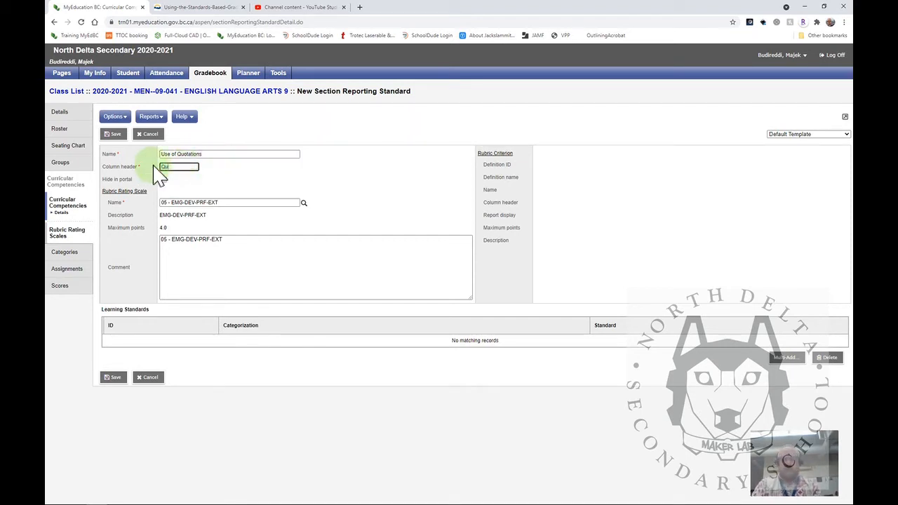
{"action": "left_click", "coordinate": [270, 271]}
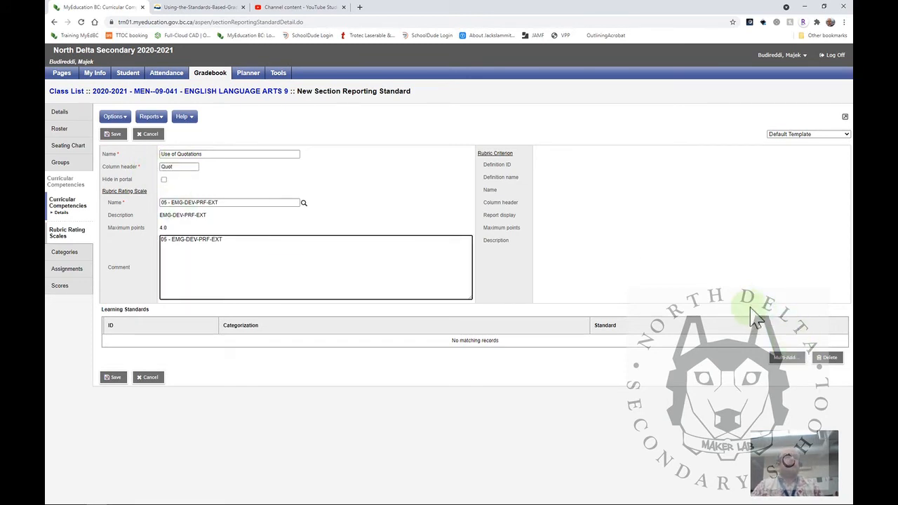
Open the learning standards pick list for the new competency and jump to the page starting at Comprehend and Connect 15
{"action": "left_click", "coordinate": [787, 358]}
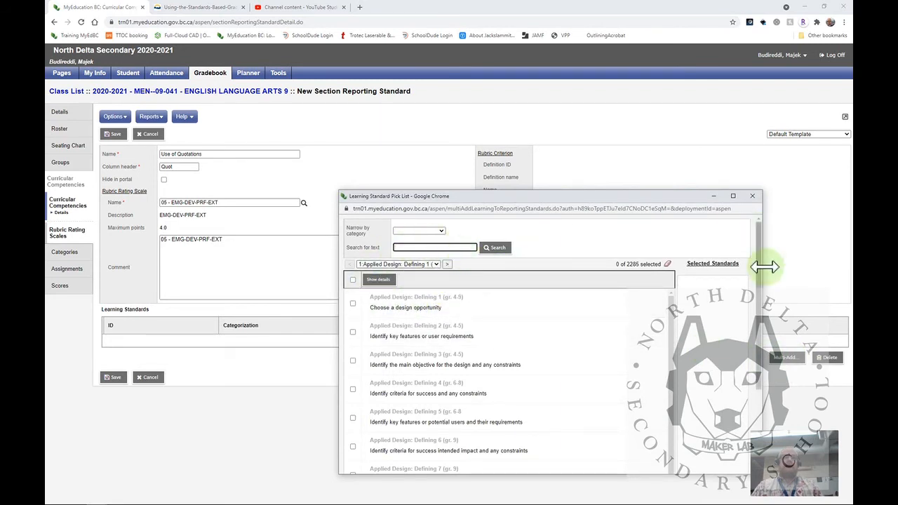
{"action": "left_click", "coordinate": [436, 264]}
{"action": "scroll", "coordinate": [421, 238], "scroll_direction": "down", "scroll_amount": 5}
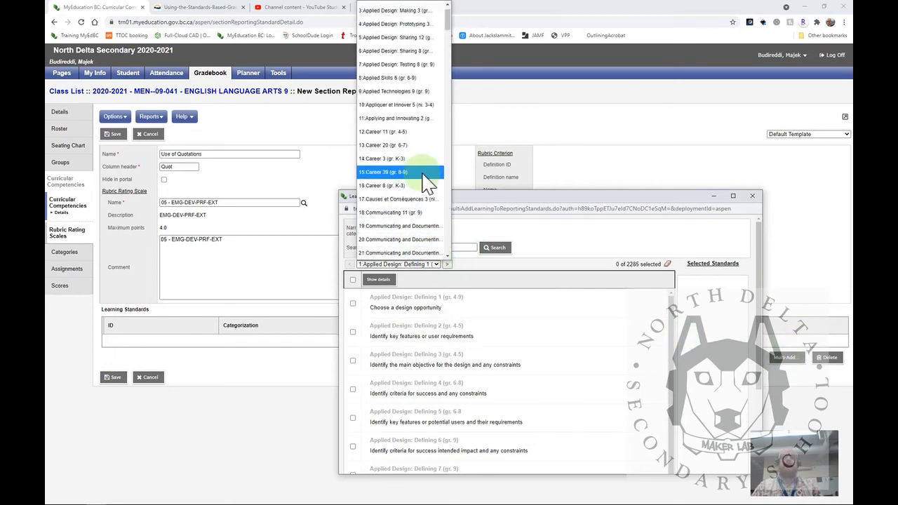
{"action": "scroll", "coordinate": [409, 214], "scroll_direction": "down", "scroll_amount": 15}
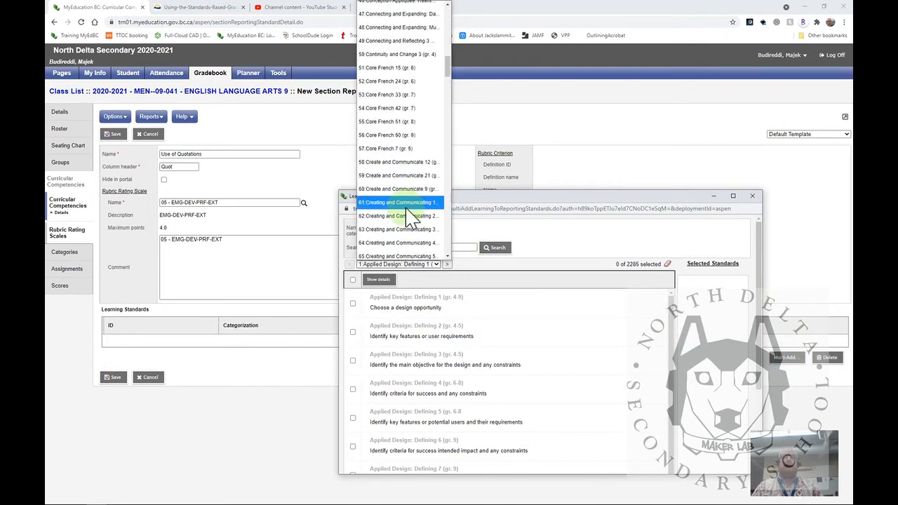
{"action": "scroll", "coordinate": [409, 218], "scroll_direction": "down", "scroll_amount": 12}
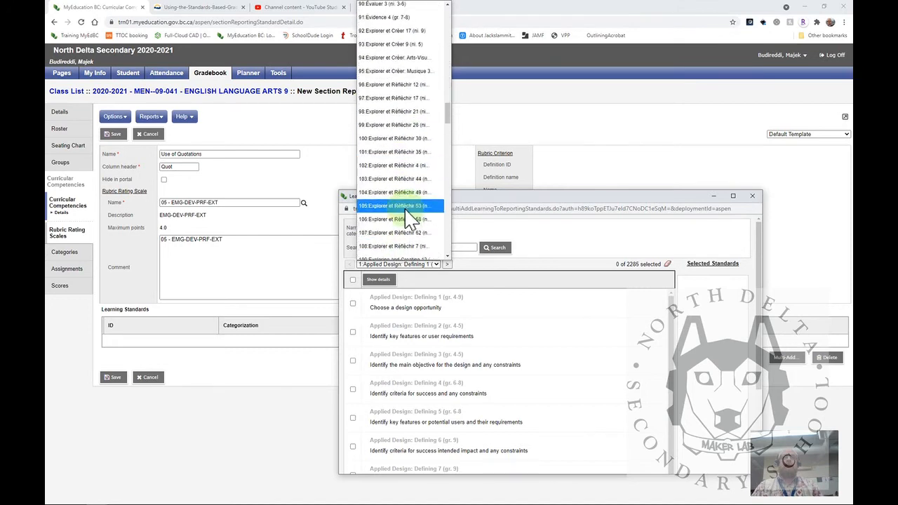
{"action": "scroll", "coordinate": [410, 211], "scroll_direction": "up", "scroll_amount": 10}
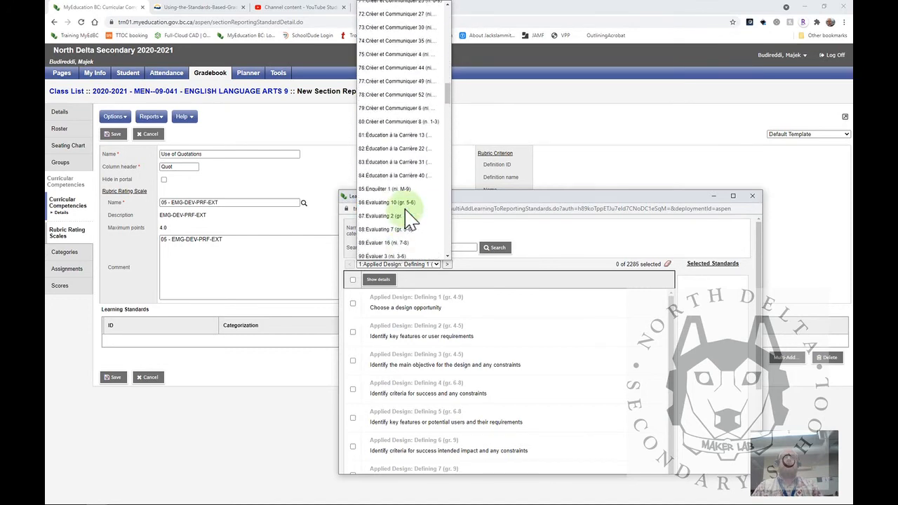
{"action": "scroll", "coordinate": [411, 200], "scroll_direction": "up", "scroll_amount": 6}
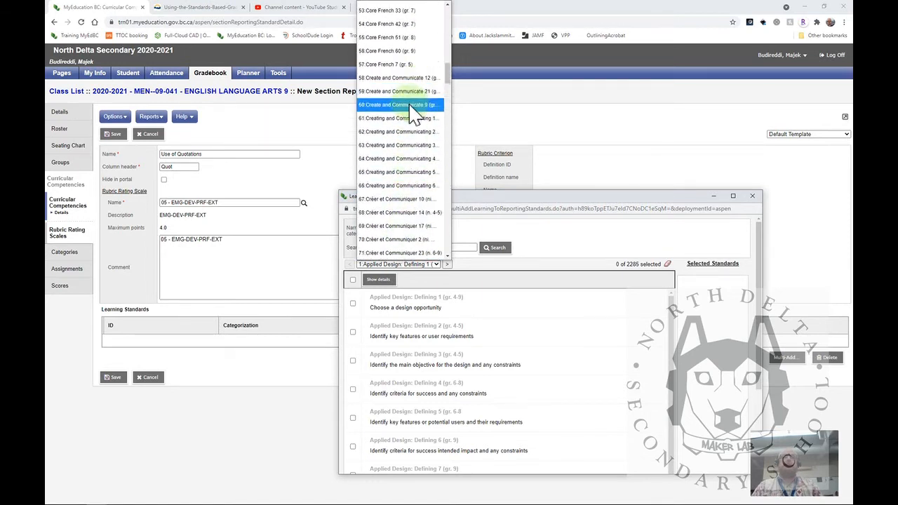
{"action": "scroll", "coordinate": [419, 138], "scroll_direction": "up", "scroll_amount": 6}
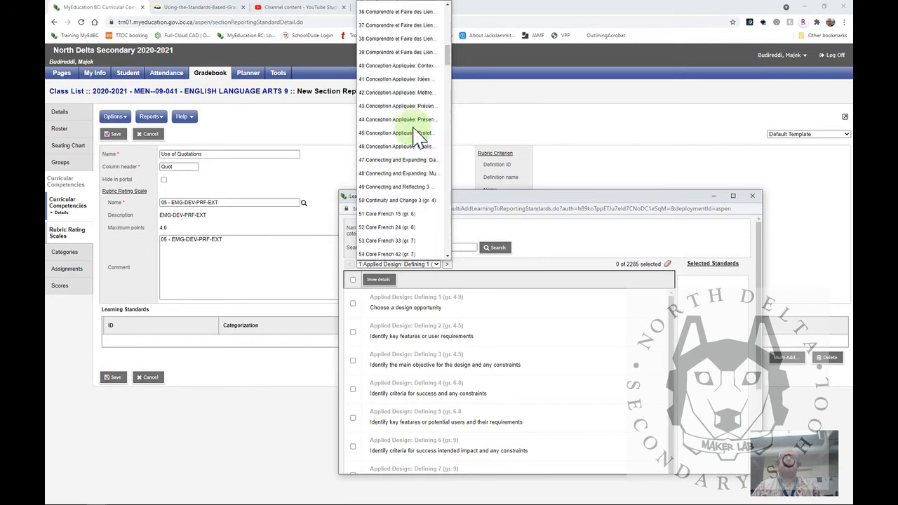
{"action": "scroll", "coordinate": [413, 175], "scroll_direction": "up", "scroll_amount": 4}
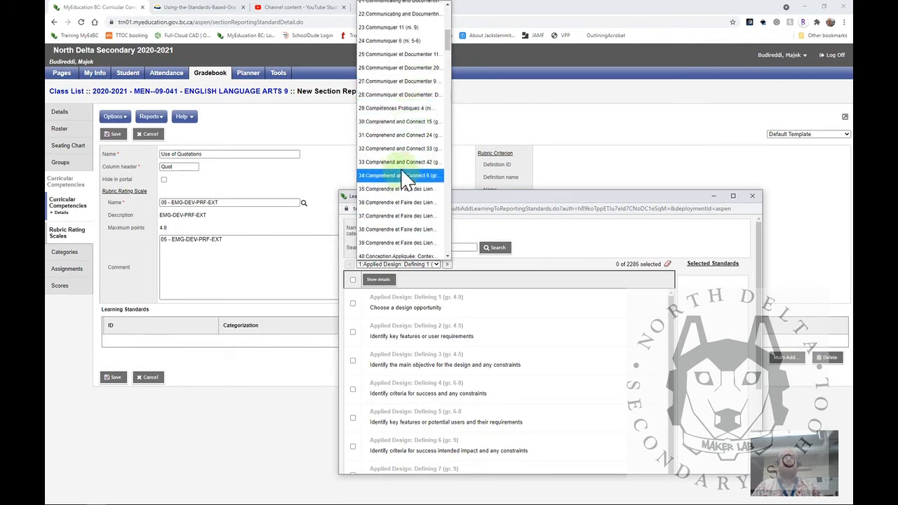
{"action": "scroll", "coordinate": [424, 105], "scroll_direction": "up", "scroll_amount": 2}
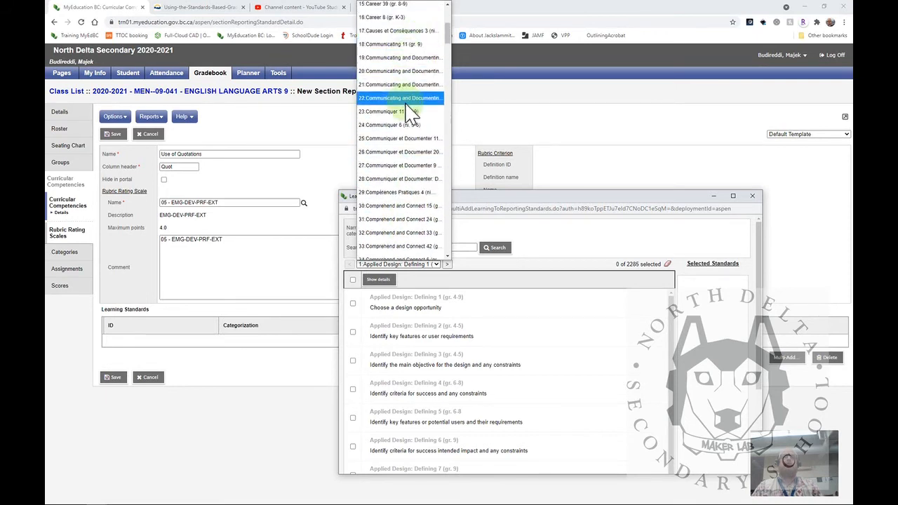
{"action": "left_click", "coordinate": [390, 206]}
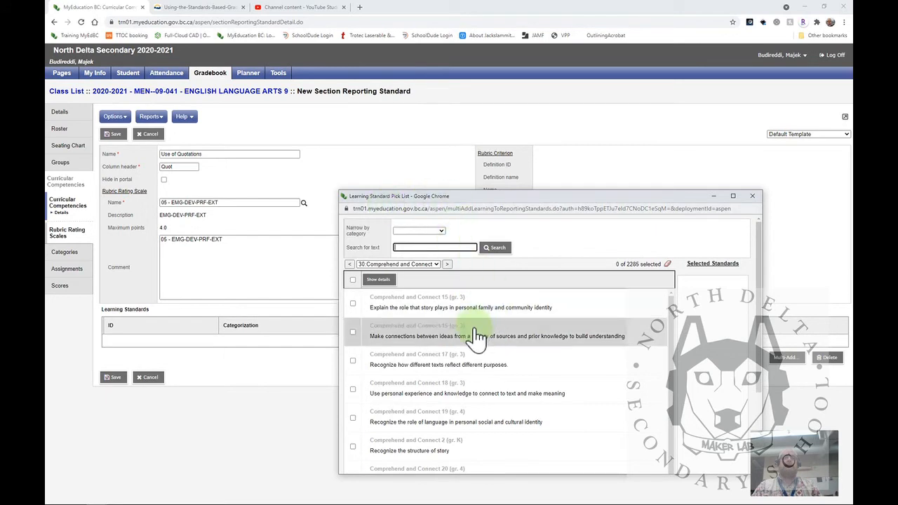
Look over these Comprehend and Connect standards and switch the pick list to page 32, starting at Comprehend and Connect 33
{"action": "scroll", "coordinate": [475, 336], "scroll_direction": "down", "scroll_amount": 5}
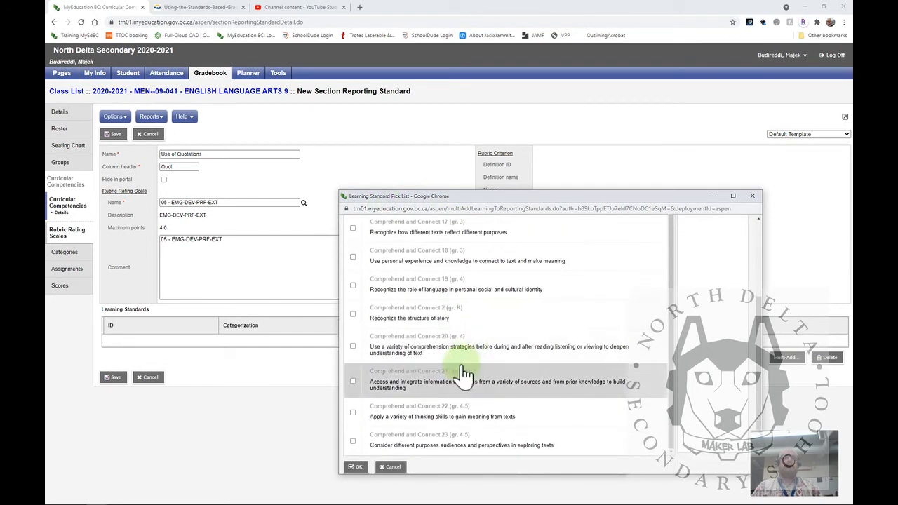
{"action": "scroll", "coordinate": [463, 374], "scroll_direction": "up", "scroll_amount": 5}
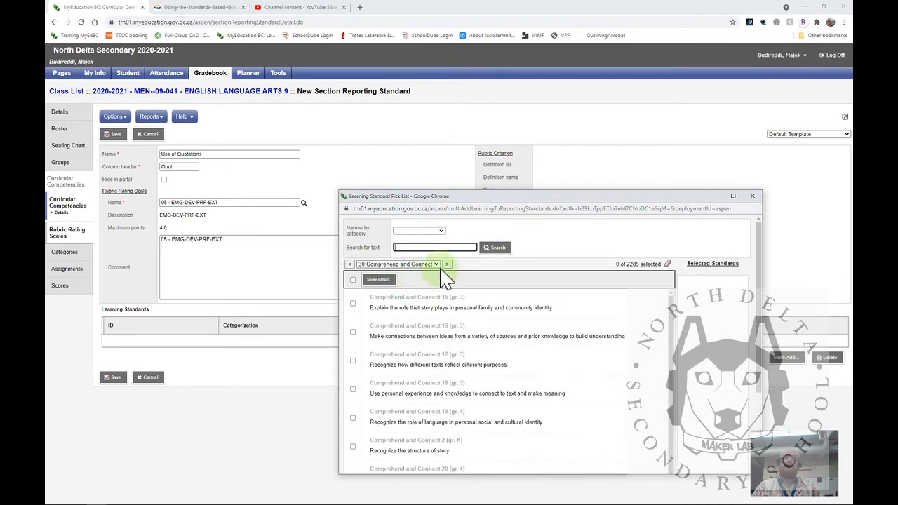
{"action": "left_click", "coordinate": [435, 264]}
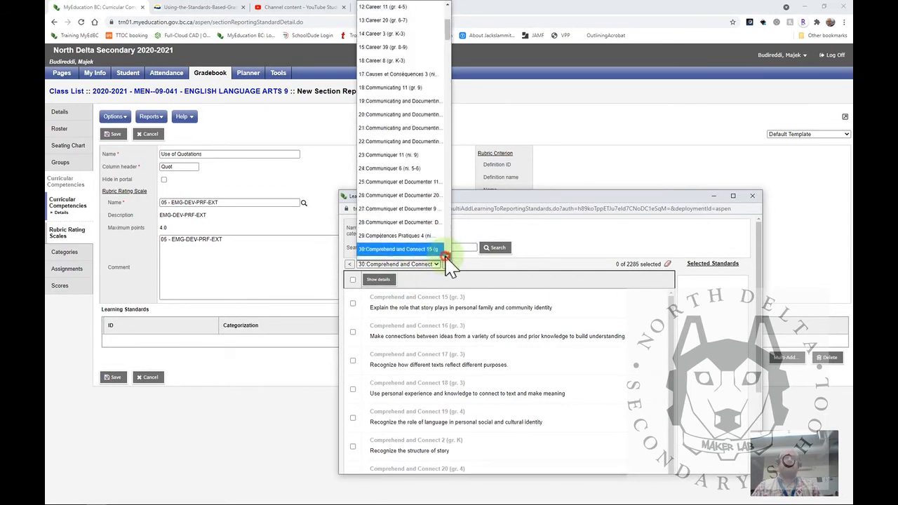
{"action": "scroll", "coordinate": [449, 261], "scroll_direction": "down", "scroll_amount": 2}
{"action": "left_click", "coordinate": [426, 233]}
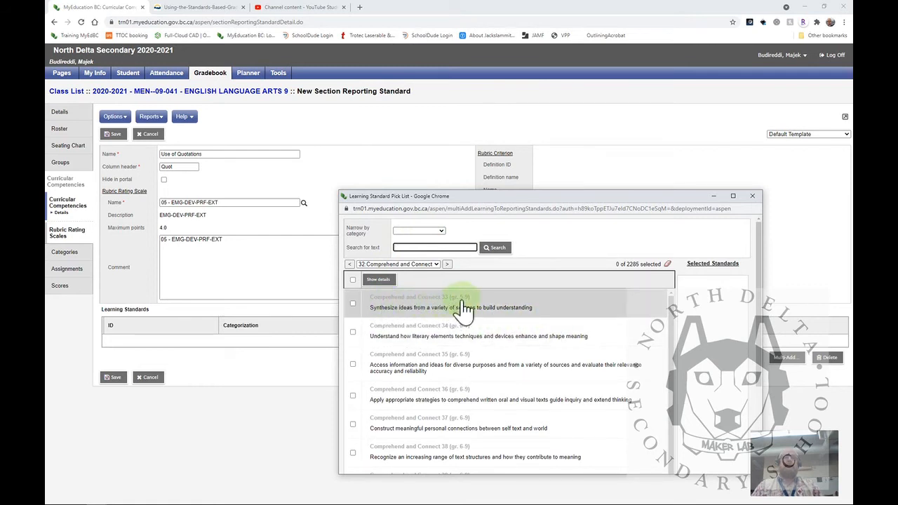
Link the learning standards Comprehend and Connect 33 (gr. 5-9) and Comprehend and Connect 41 (gr. 6-9) to the competency
{"action": "left_click", "coordinate": [354, 303]}
{"action": "scroll", "coordinate": [531, 407], "scroll_direction": "down", "scroll_amount": 1}
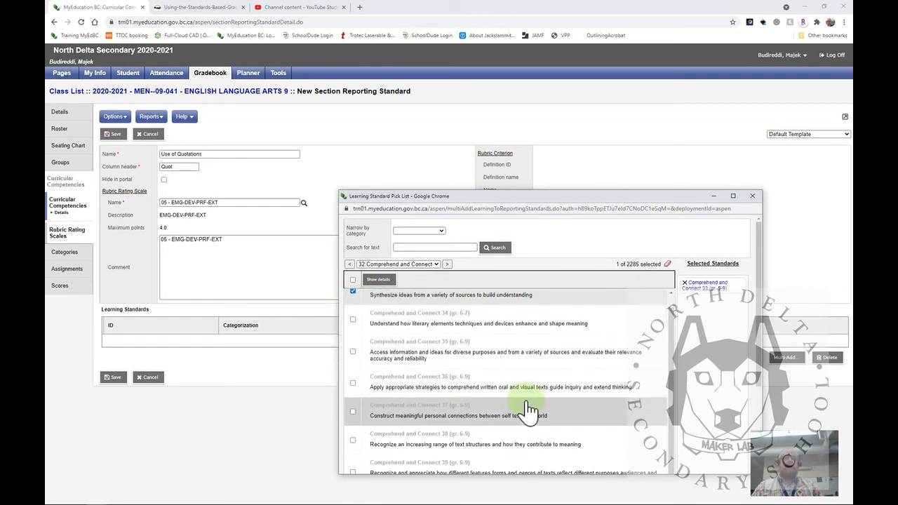
{"action": "scroll", "coordinate": [421, 418], "scroll_direction": "down", "scroll_amount": 4}
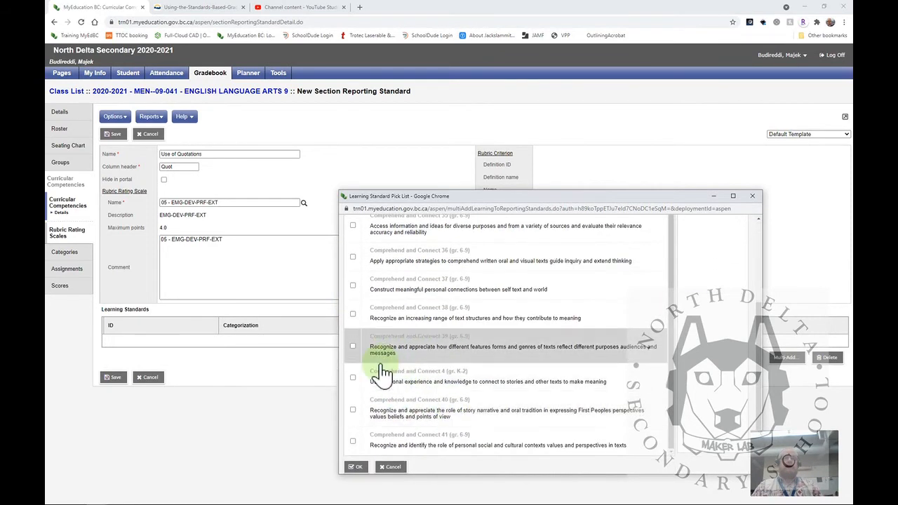
{"action": "scroll", "coordinate": [456, 378], "scroll_direction": "up", "scroll_amount": 5}
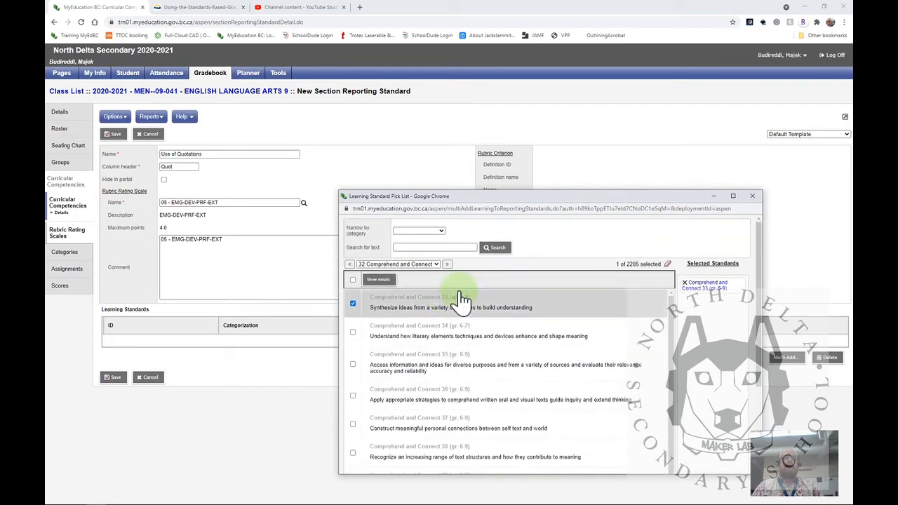
{"action": "scroll", "coordinate": [491, 386], "scroll_direction": "down", "scroll_amount": 2}
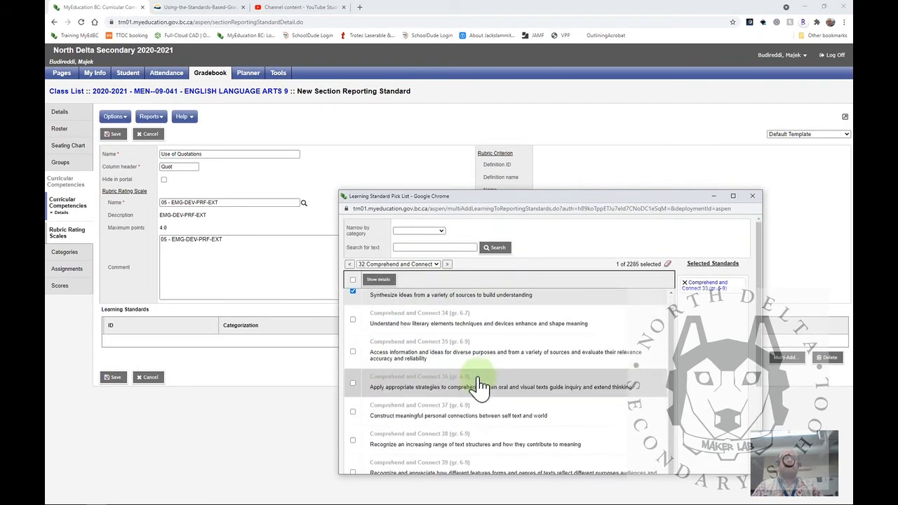
{"action": "scroll", "coordinate": [493, 391], "scroll_direction": "down", "scroll_amount": 3}
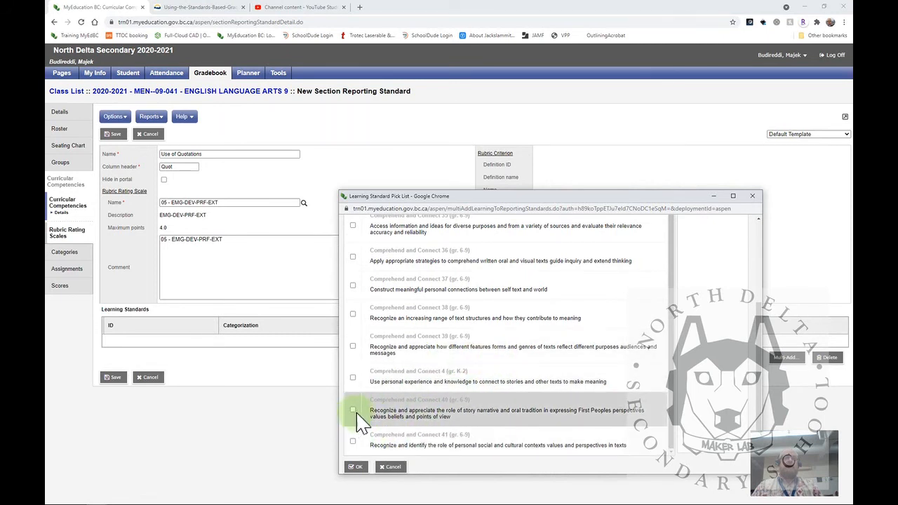
{"action": "left_click", "coordinate": [356, 467]}
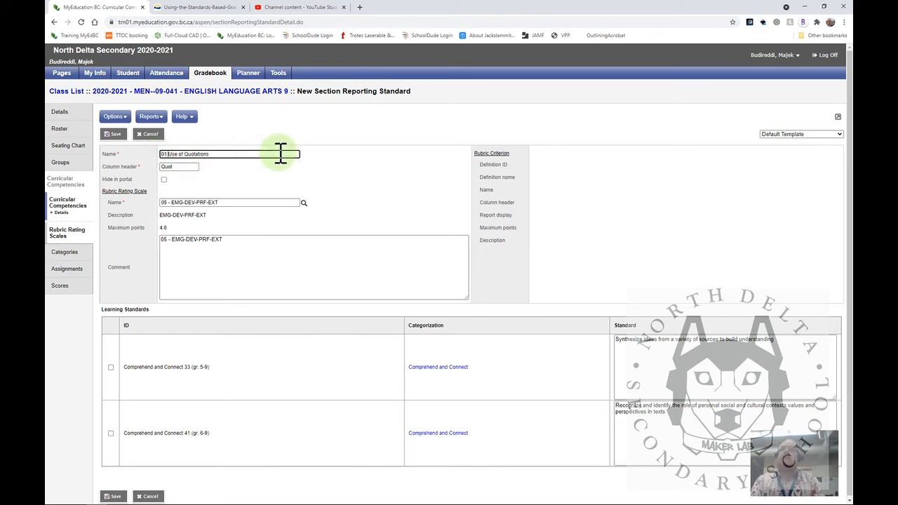
Save the competency under the name 01 Use of Quotations and return to the class's curricular competencies list
{"action": "left_click", "coordinate": [114, 496]}
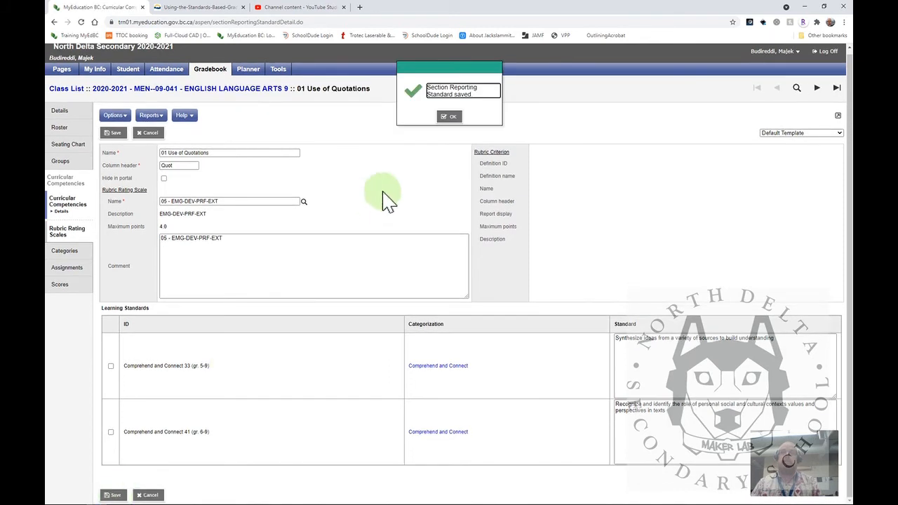
{"action": "left_click", "coordinate": [453, 116]}
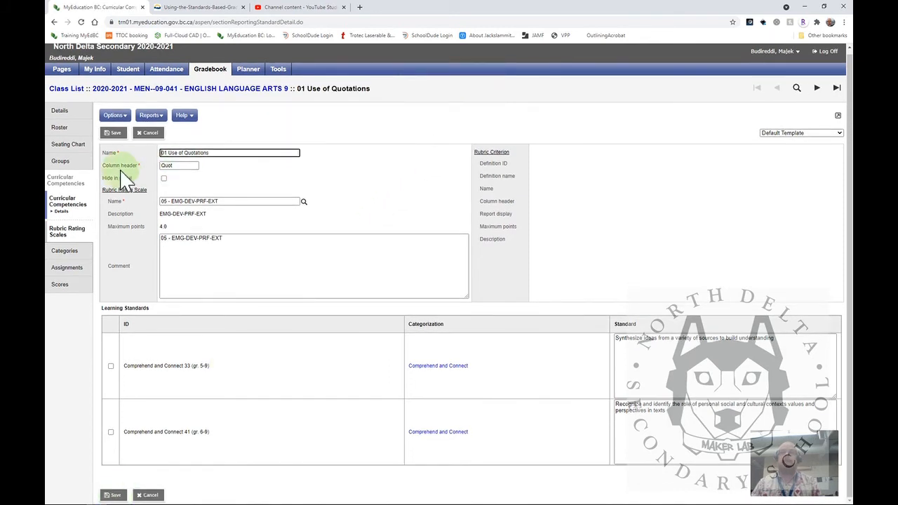
{"action": "left_click", "coordinate": [65, 201]}
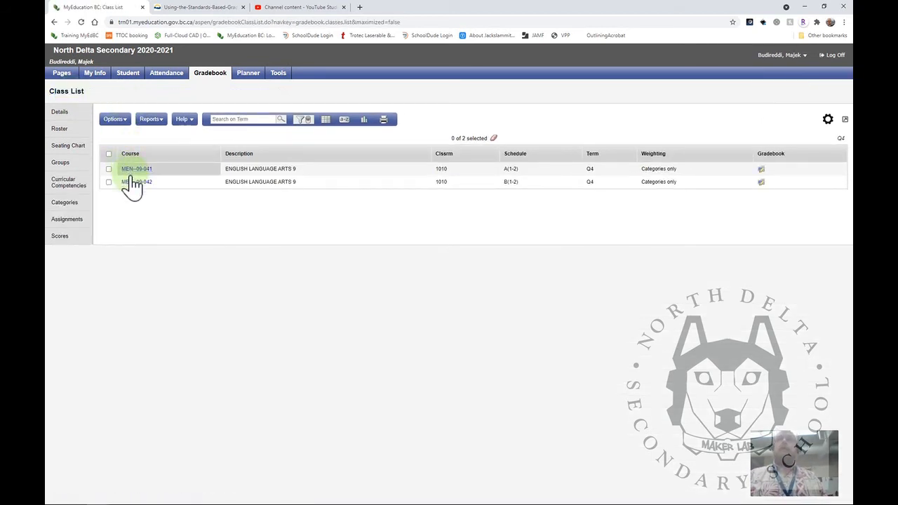
Open the curricular competencies list of class MEN--09-042 and check the options available for it
{"action": "left_click", "coordinate": [133, 179]}
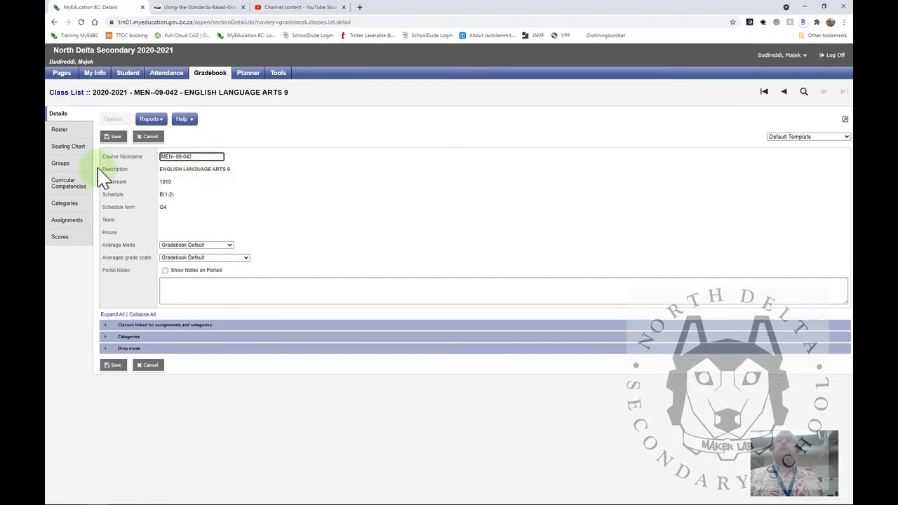
{"action": "left_click", "coordinate": [71, 188]}
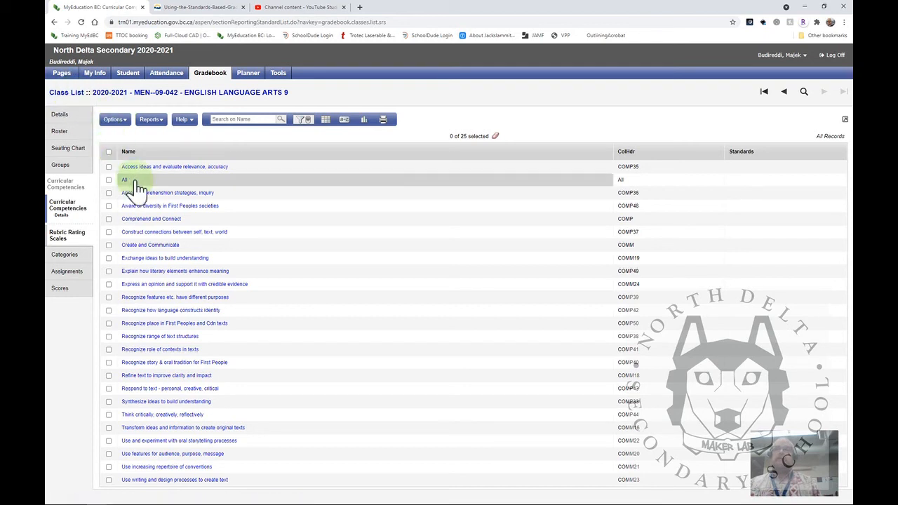
{"action": "left_click", "coordinate": [128, 125]}
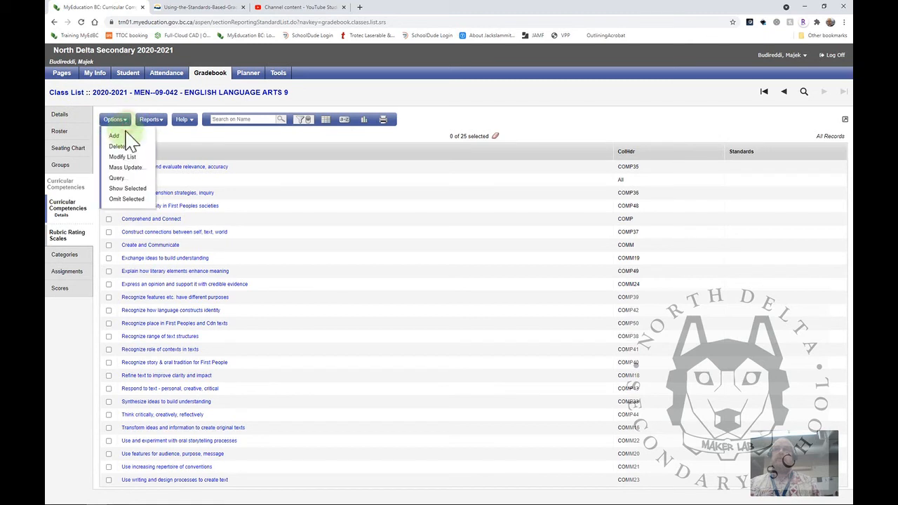
{"action": "left_click", "coordinate": [355, 88]}
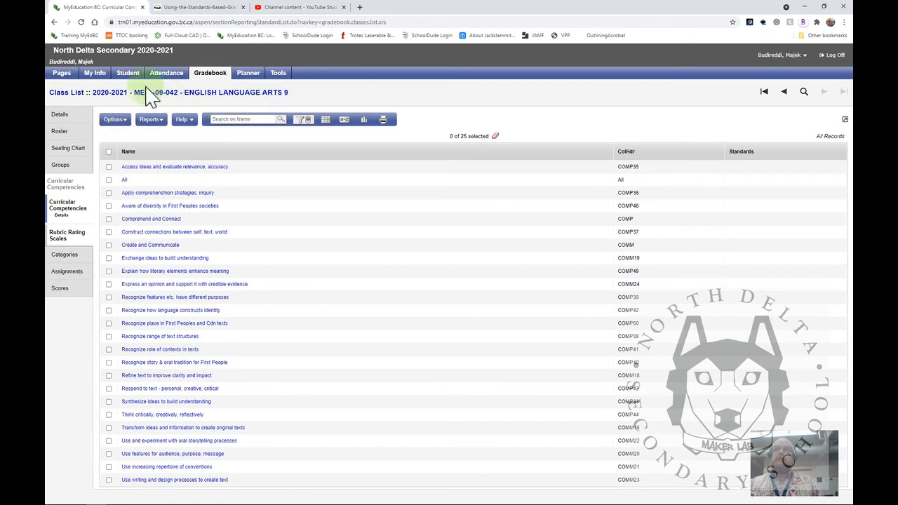